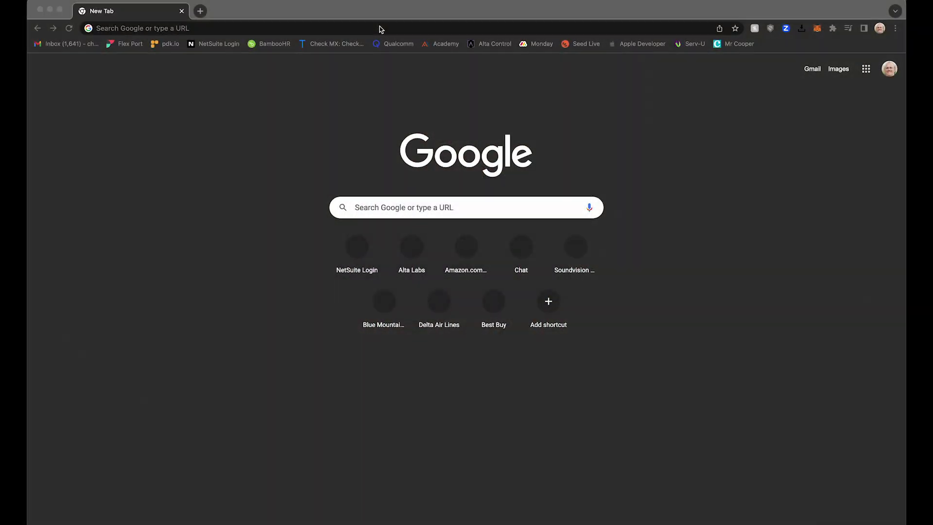
Step: Load the Alta Labs login page at manage.alta.inc in Chrome
{"action": "left_click", "coordinate": [381, 28]}
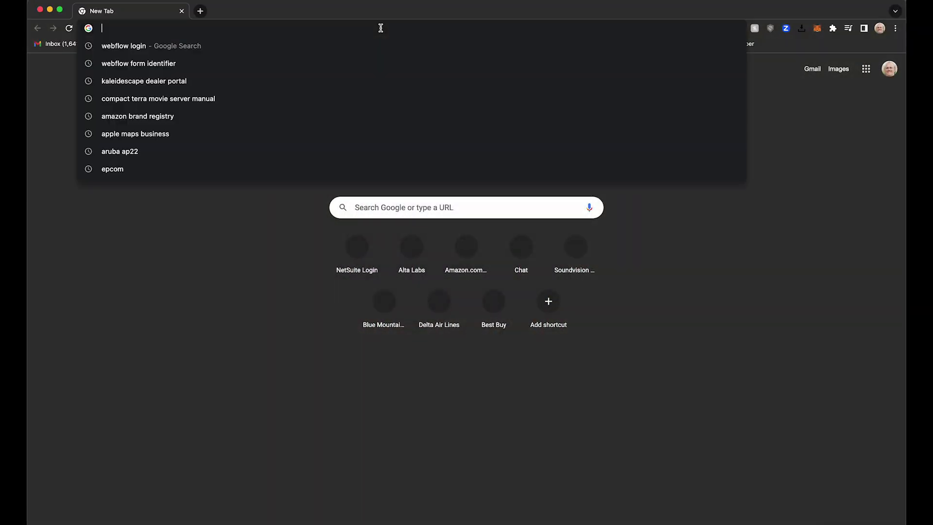
{"action": "type", "text": "mana"}
{"action": "key", "text": "Return"}
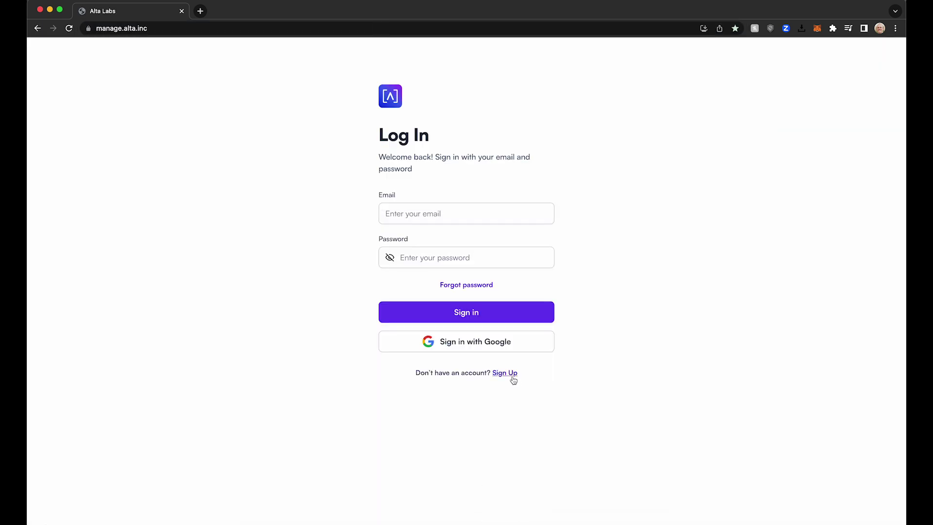
Step: Log in with the account email and password to reach the Home Base dashboard
{"action": "left_click", "coordinate": [430, 212]}
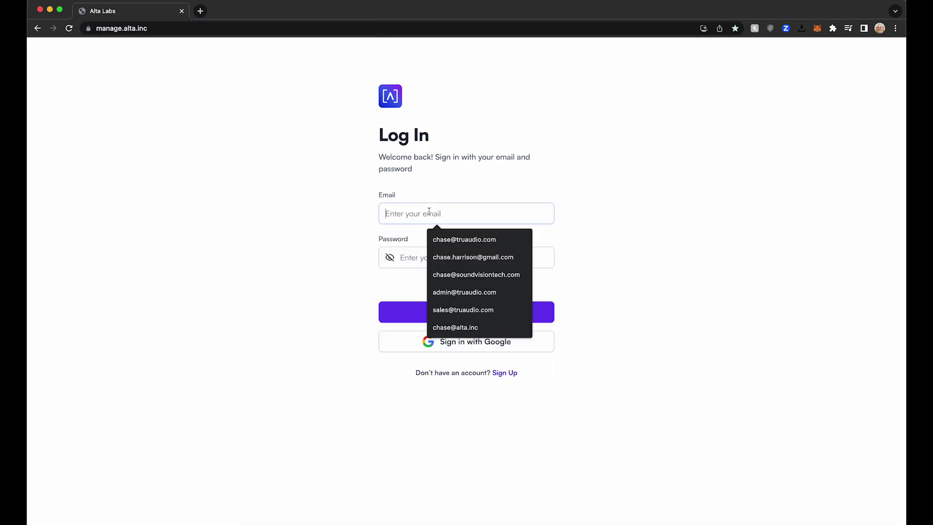
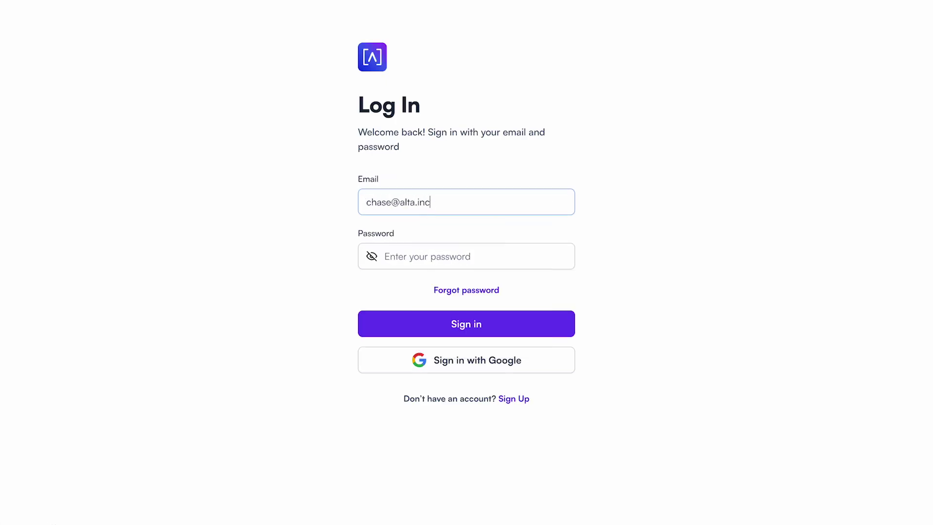
{"action": "left_click", "coordinate": [465, 263]}
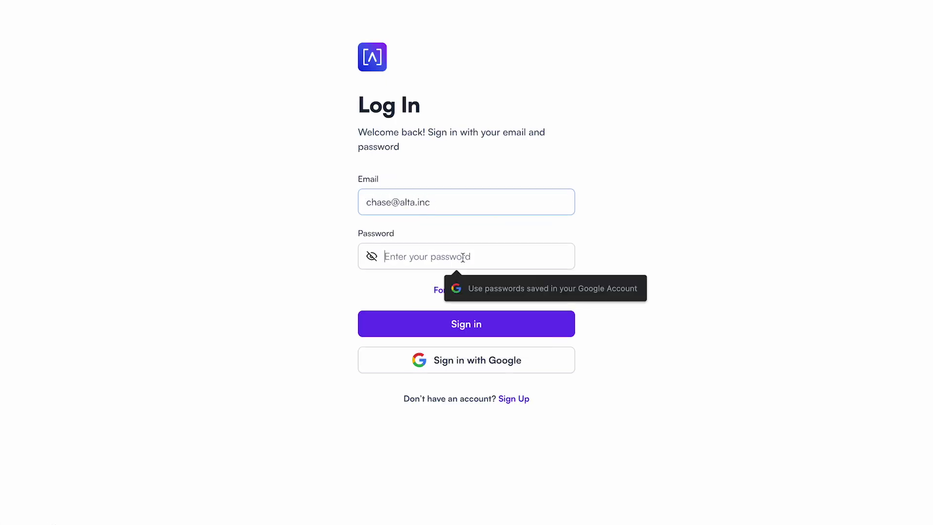
{"action": "type", "text": "•••••••••••"}
{"action": "key", "text": "Return"}
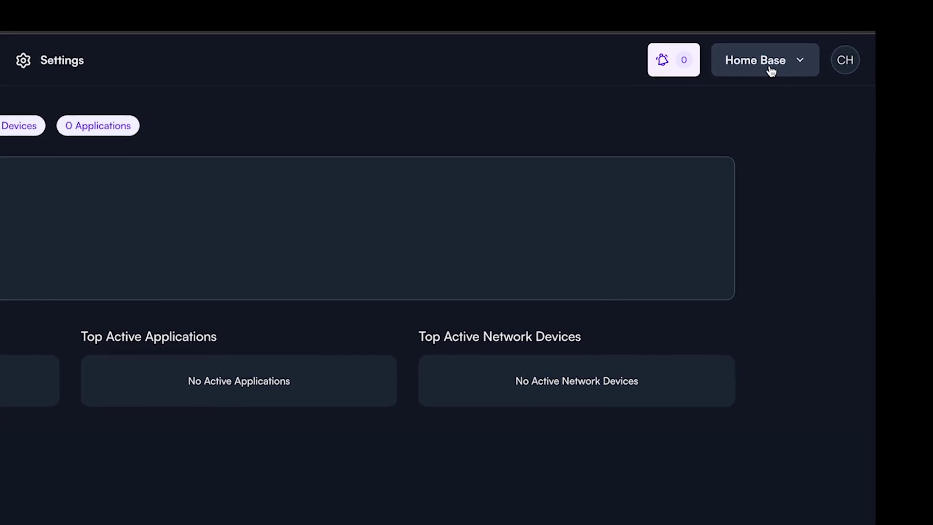
{"action": "left_click", "coordinate": [779, 67]}
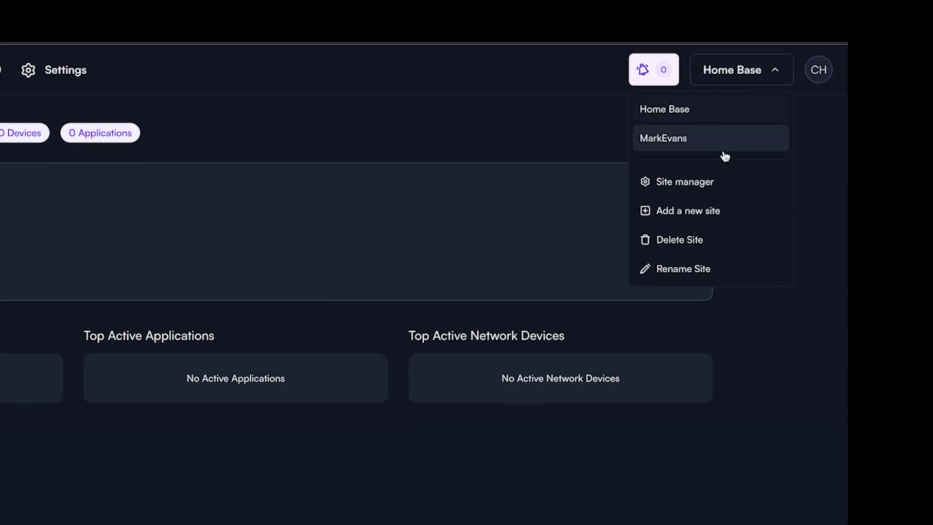
Step: Add a new site named 'My New Site'
{"action": "left_click", "coordinate": [698, 219]}
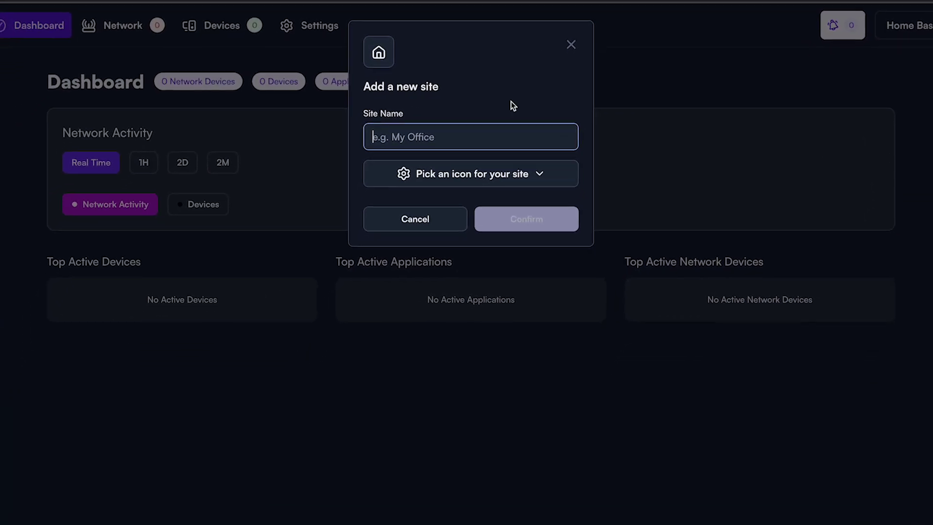
{"action": "type", "text": "My New Site"}
{"action": "left_click", "coordinate": [547, 209]}
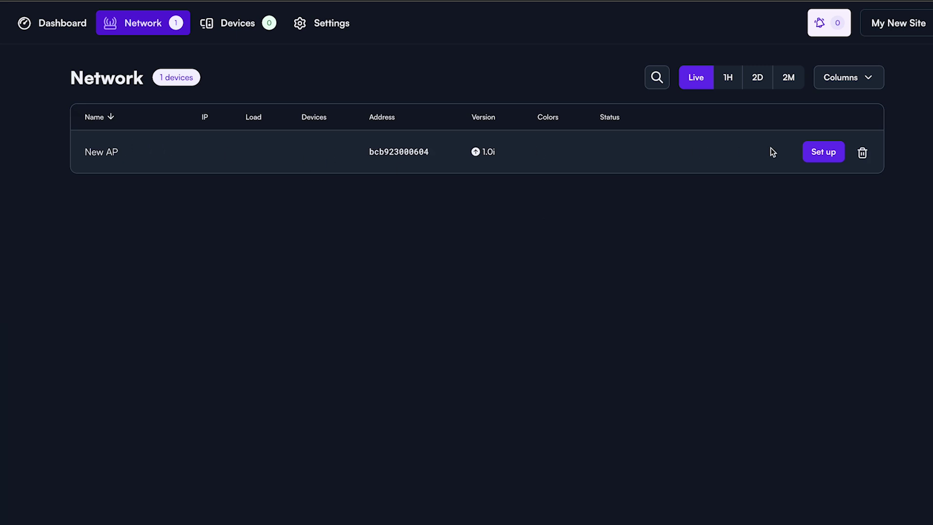
Step: Set up the New AP and rename it 'Office'
{"action": "left_click", "coordinate": [819, 155]}
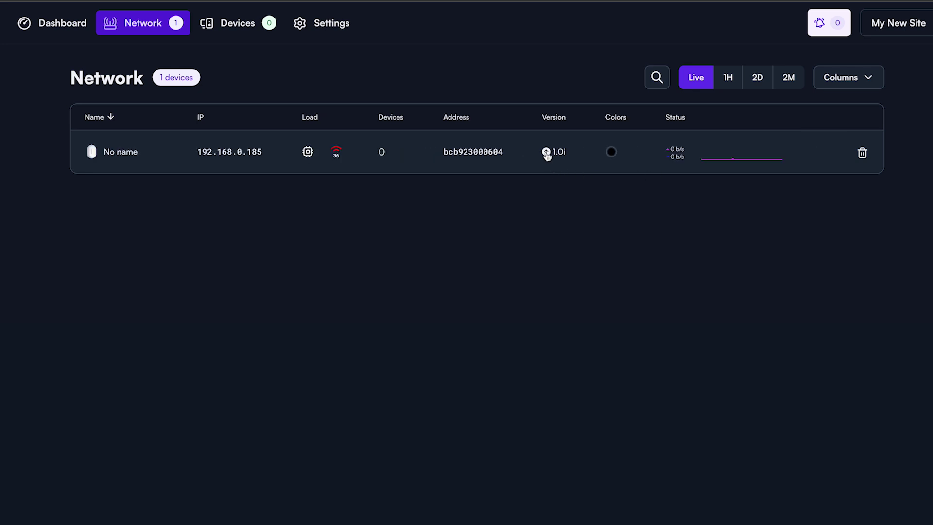
{"action": "left_click", "coordinate": [112, 154]}
{"action": "type", "text": "Office"}
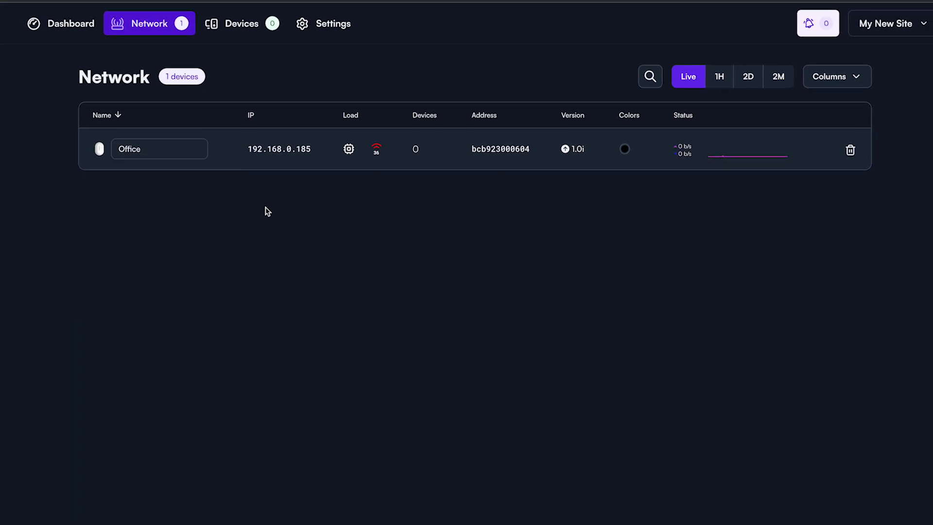
{"action": "left_click", "coordinate": [266, 207]}
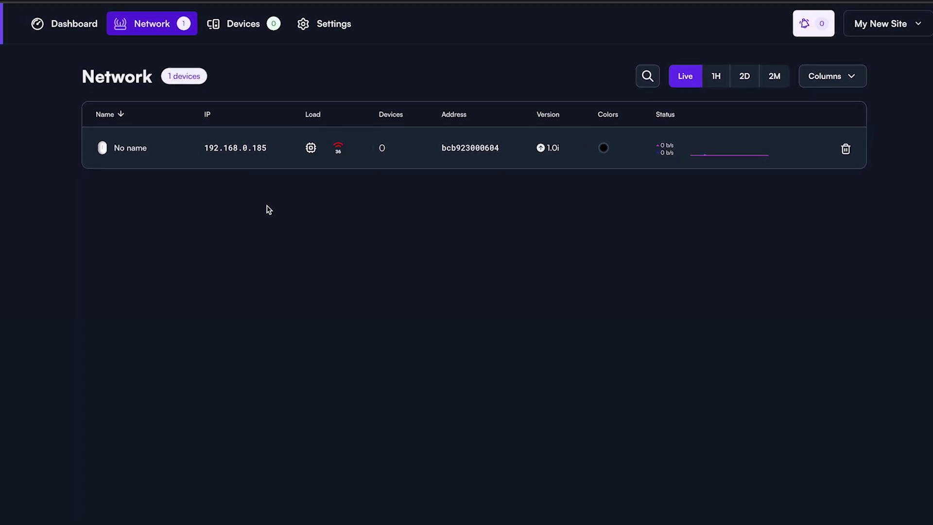
Step: Update the Office access point's firmware right now
{"action": "left_click", "coordinate": [536, 144]}
{"action": "left_click", "coordinate": [411, 322]}
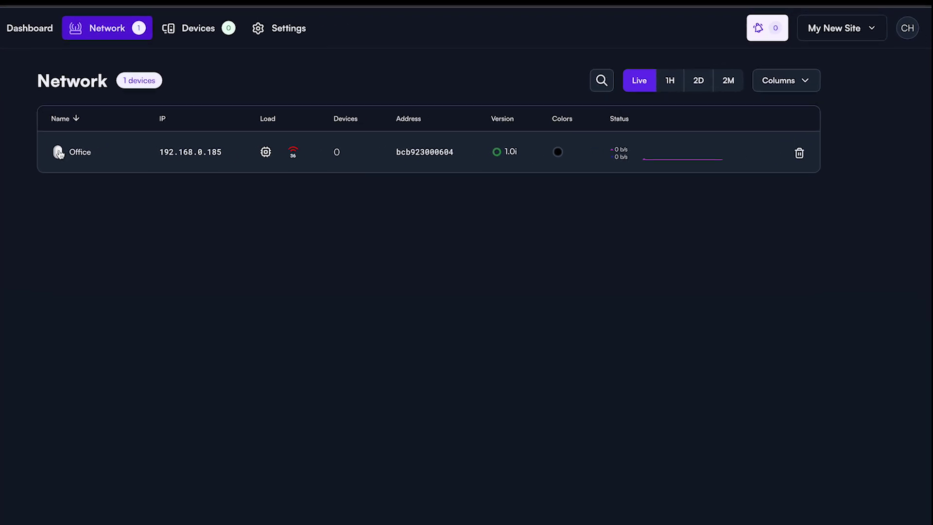
{"action": "left_click", "coordinate": [127, 139]}
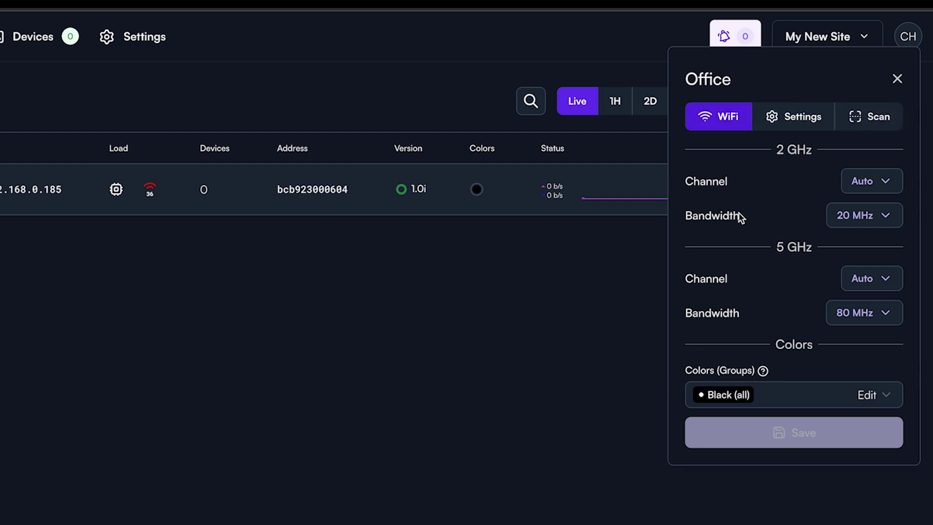
Step: Add the Blue and Gray colour groups to Office alongside Black (all)
{"action": "left_click", "coordinate": [792, 391]}
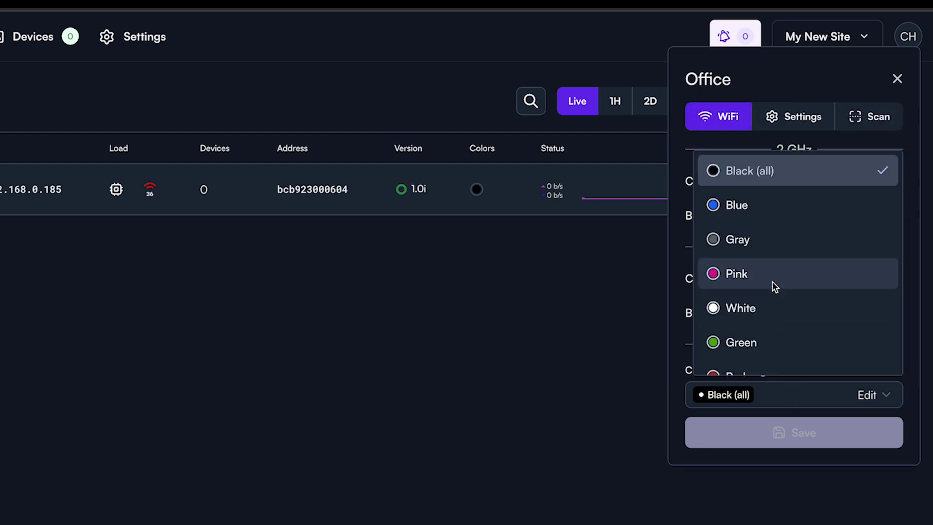
{"action": "scroll", "coordinate": [775, 285], "scroll_direction": "down", "scroll_amount": 1}
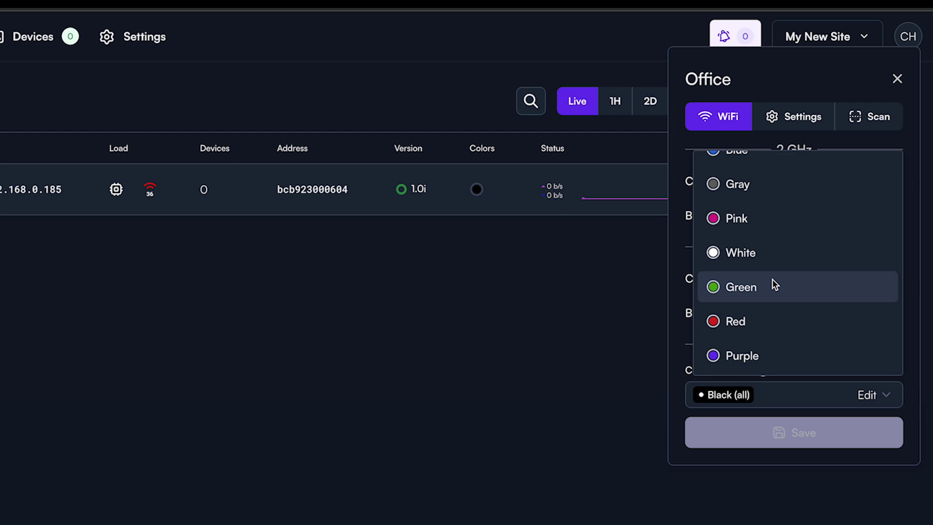
{"action": "scroll", "coordinate": [774, 284], "scroll_direction": "up", "scroll_amount": 1}
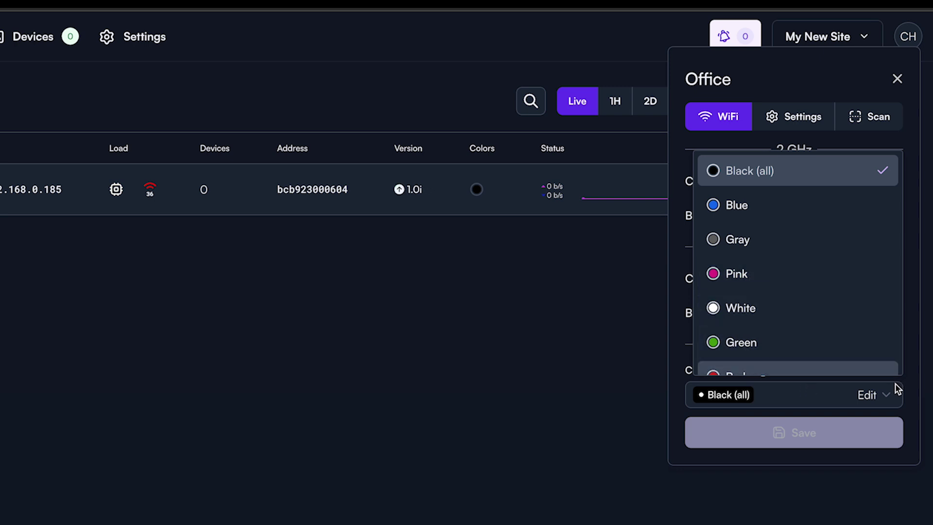
{"action": "left_click", "coordinate": [818, 394]}
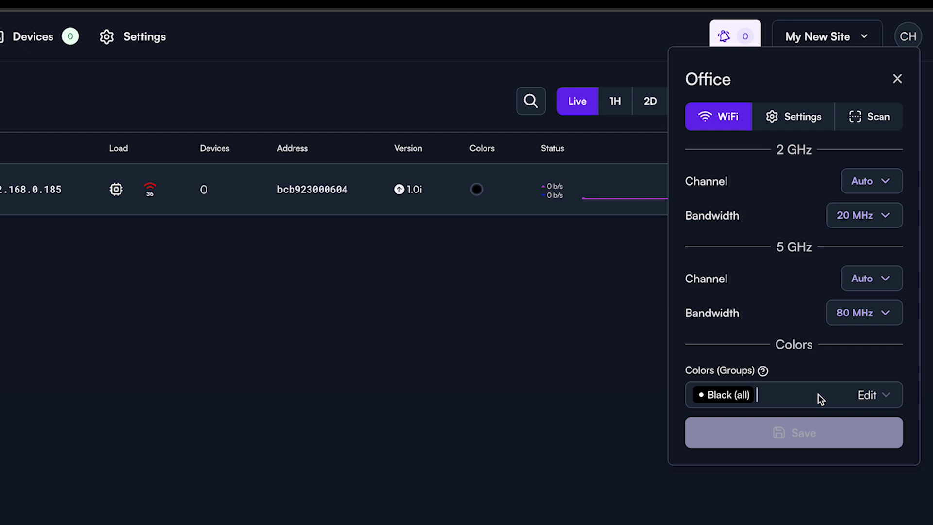
{"action": "left_click", "coordinate": [818, 394]}
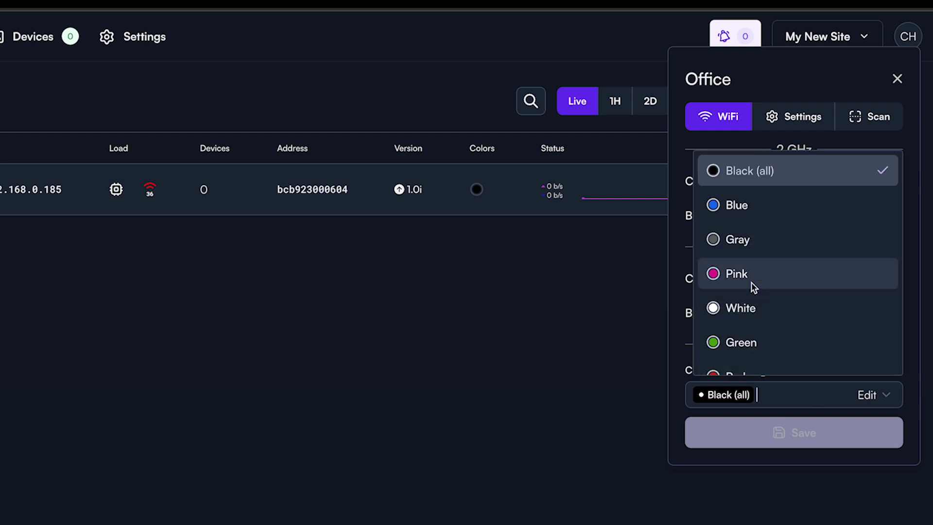
{"action": "left_click", "coordinate": [700, 279]}
{"action": "left_click", "coordinate": [839, 390]}
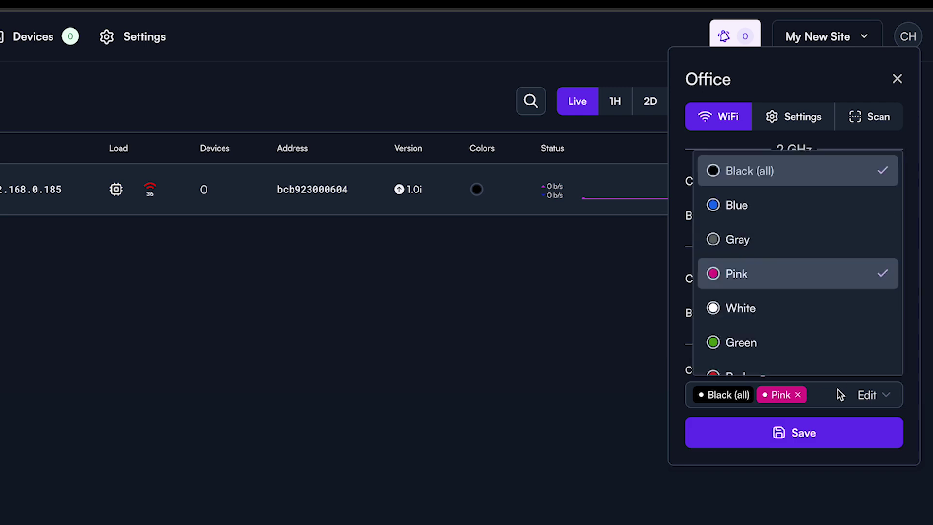
{"action": "left_click", "coordinate": [771, 314]}
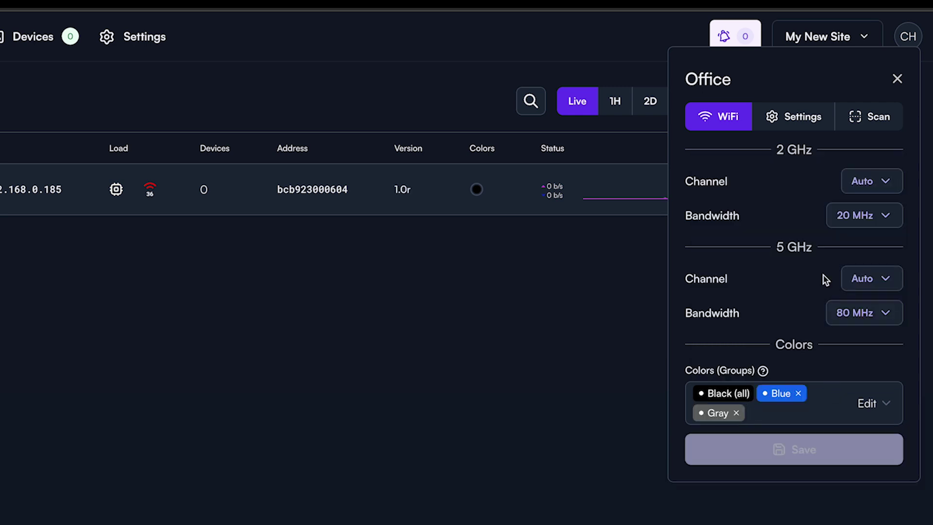
{"action": "left_click", "coordinate": [801, 118]}
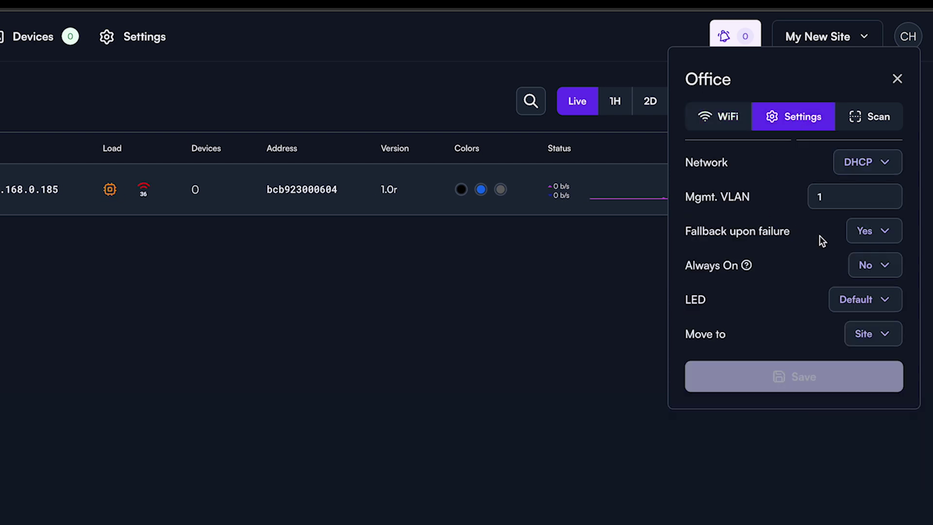
Step: Review the Fallback (Yes), Always On (No), LED (Default) and Move to options, leaving them unchanged
{"action": "left_click", "coordinate": [889, 240]}
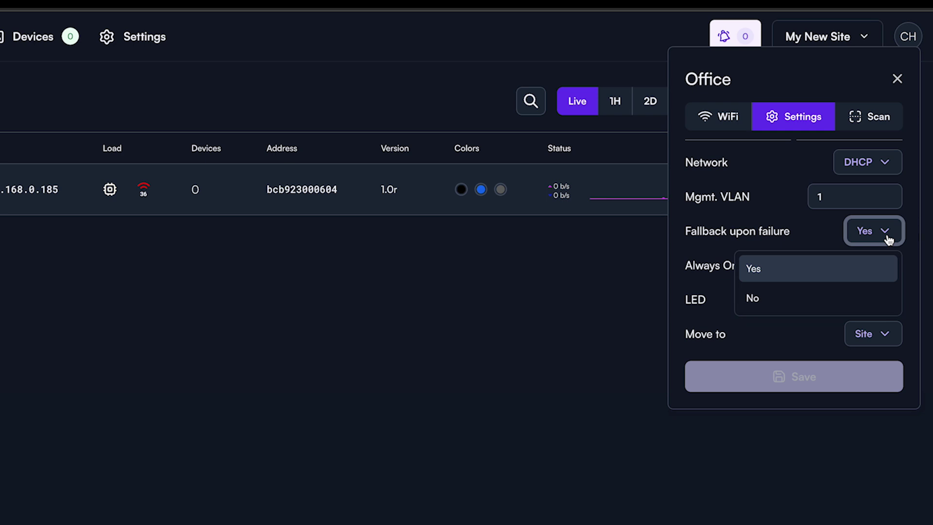
{"action": "left_click", "coordinate": [888, 241]}
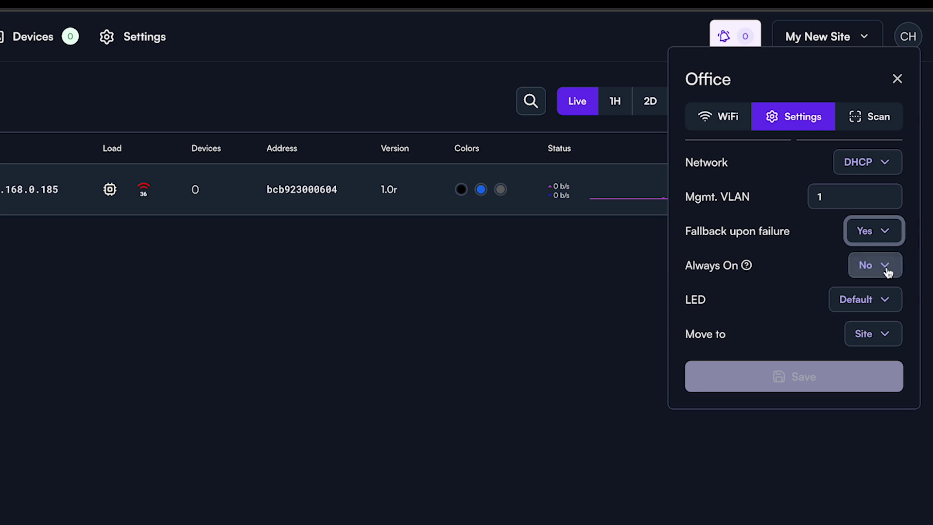
{"action": "mouse_move", "coordinate": [746, 266]}
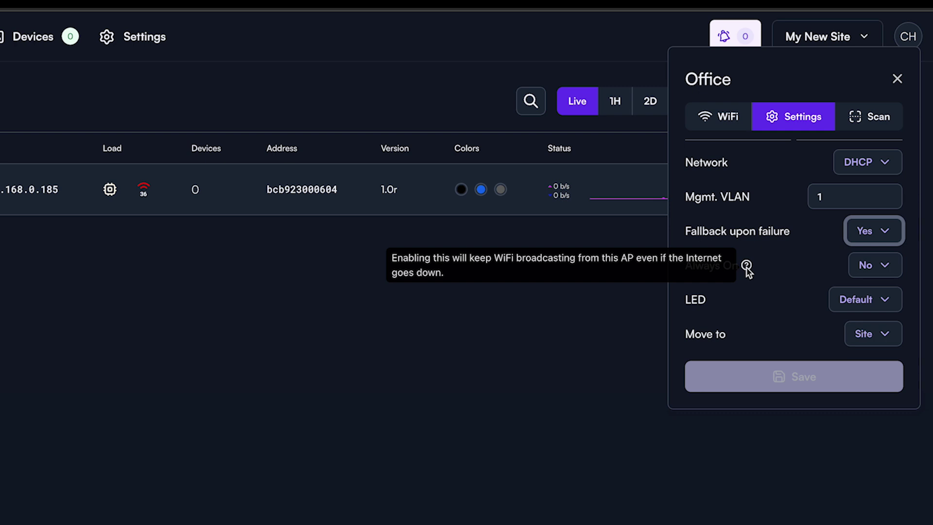
{"action": "left_click", "coordinate": [867, 270]}
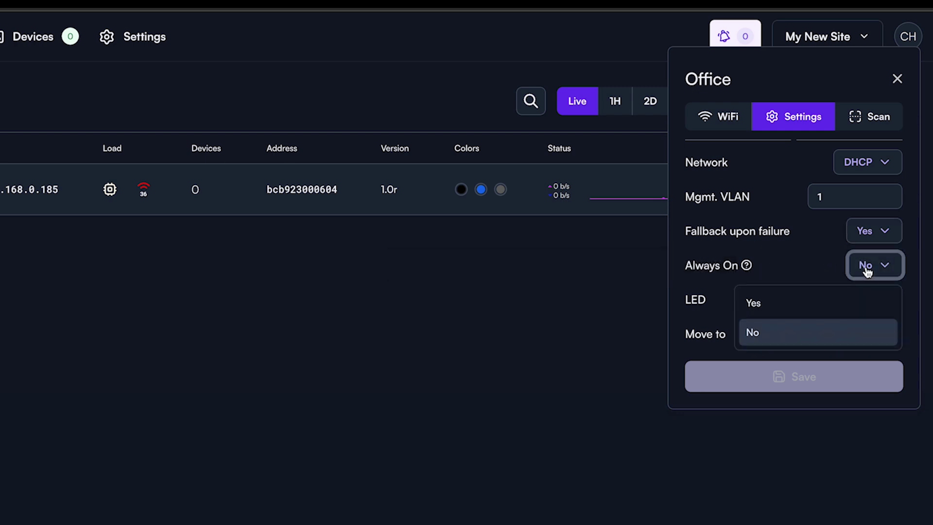
{"action": "left_click", "coordinate": [867, 271]}
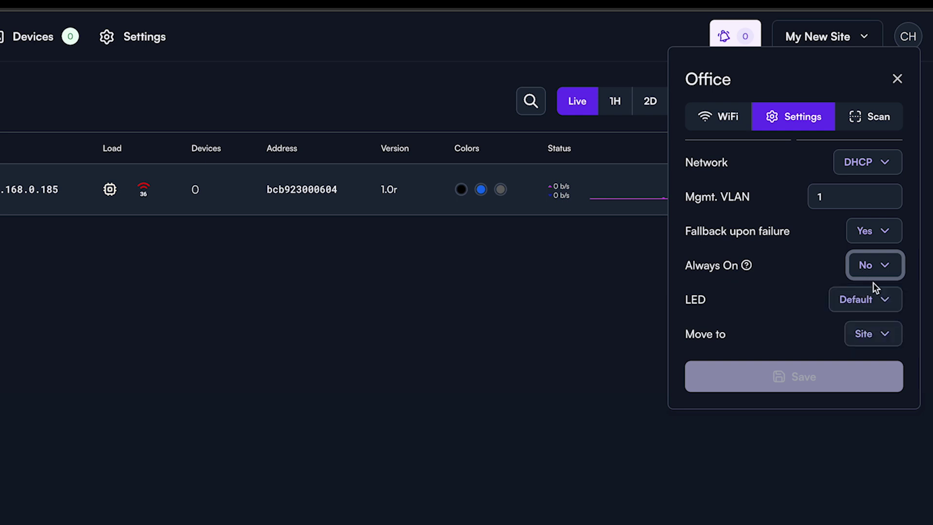
{"action": "left_click", "coordinate": [886, 302]}
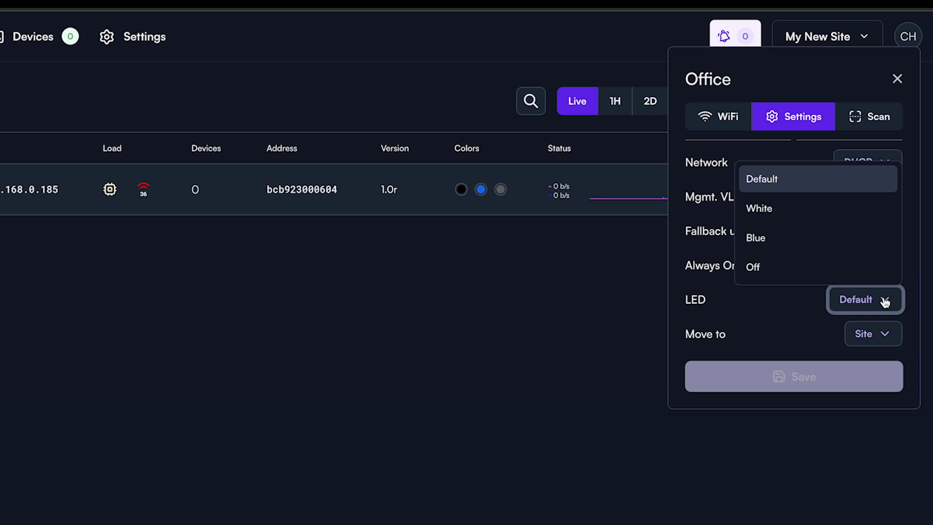
{"action": "left_click", "coordinate": [885, 302]}
{"action": "left_click", "coordinate": [885, 332]}
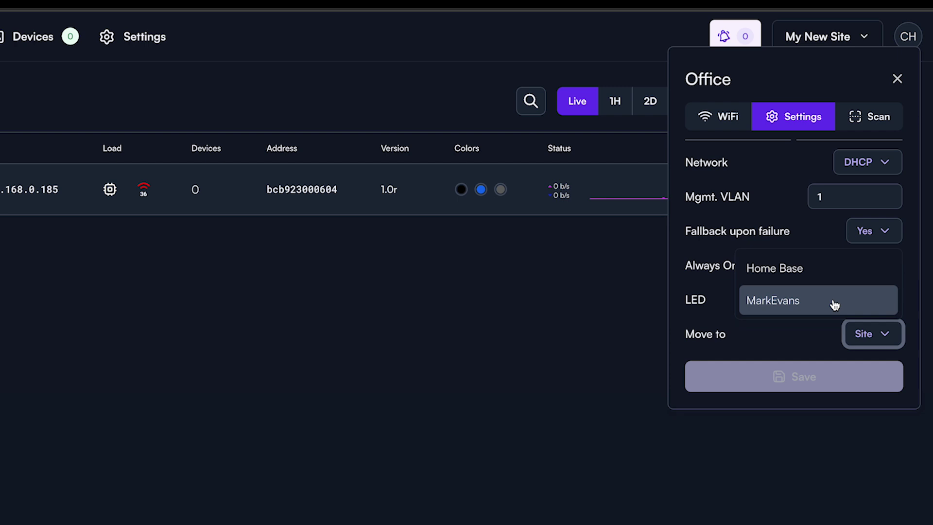
{"action": "left_click", "coordinate": [871, 334]}
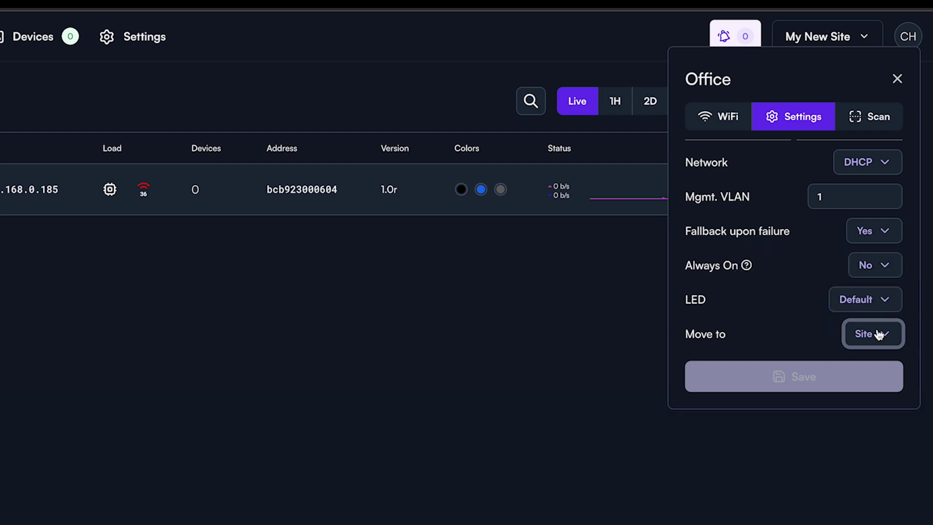
Step: Quick-scan Office's RF (10% utilization, 57 interferers), then start a full scan
{"action": "left_click", "coordinate": [878, 127]}
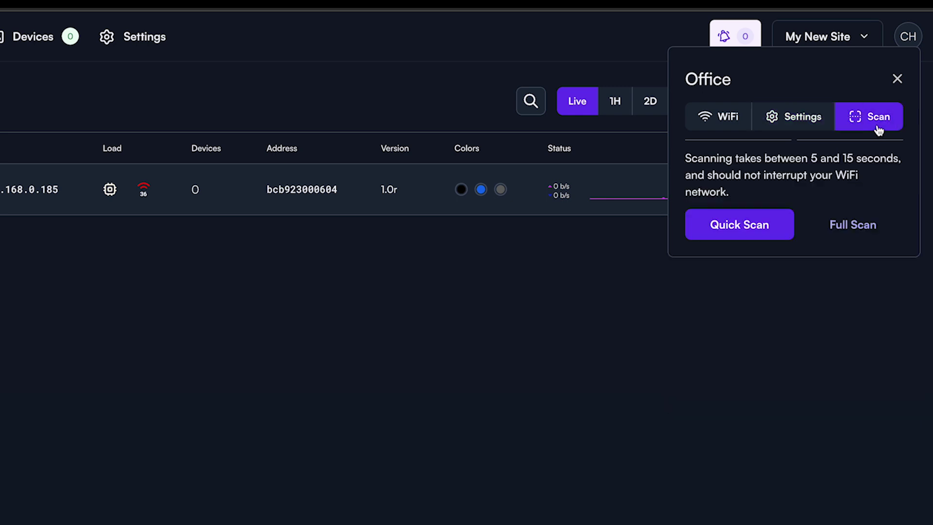
{"action": "left_click", "coordinate": [756, 227]}
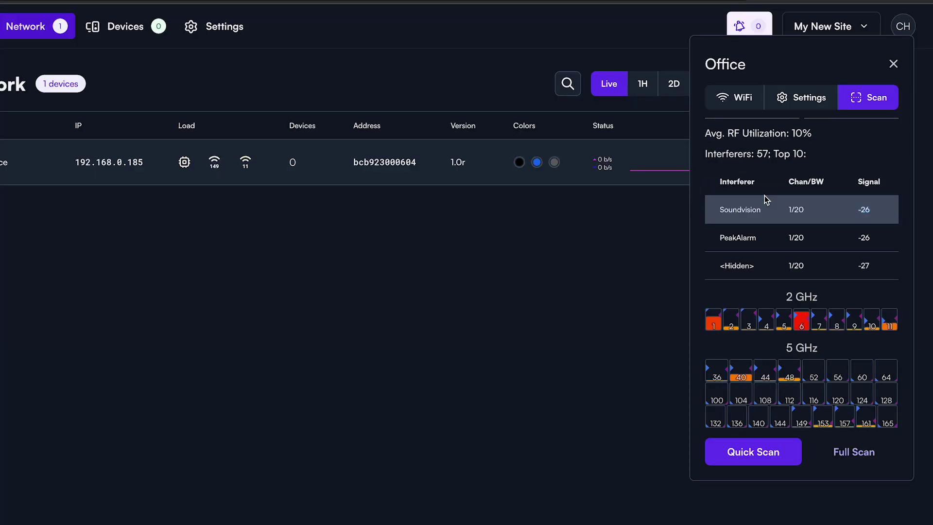
{"action": "left_click", "coordinate": [852, 452]}
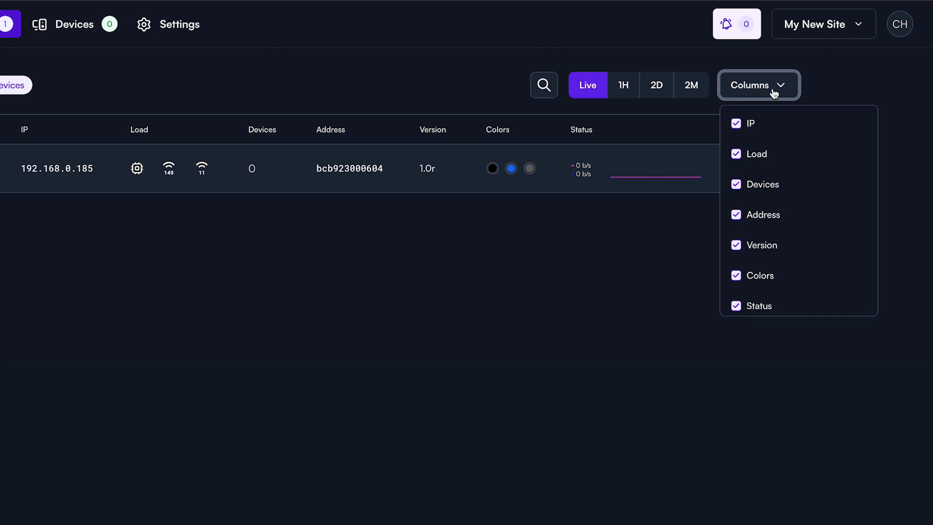
{"action": "scroll", "coordinate": [756, 136], "scroll_direction": "down", "scroll_amount": 1}
{"action": "scroll", "coordinate": [756, 138], "scroll_direction": "up", "scroll_amount": 1}
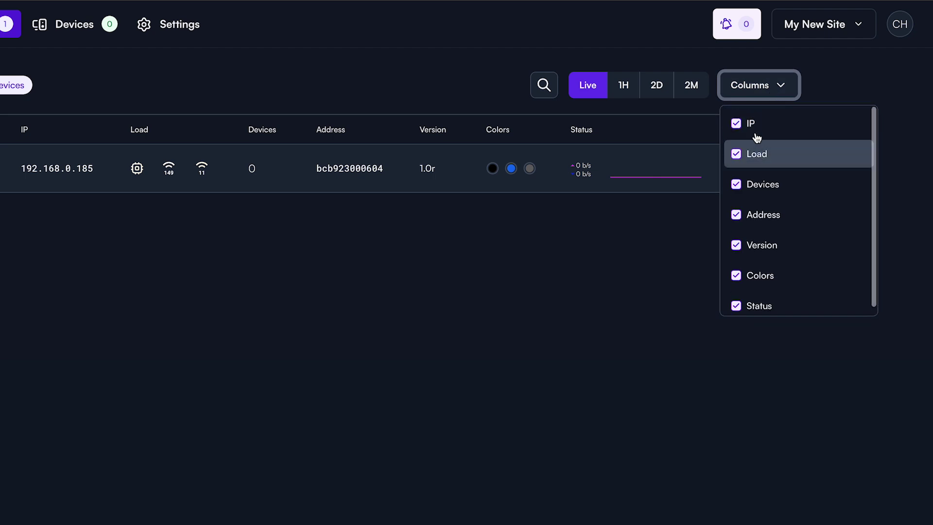
{"action": "left_click", "coordinate": [756, 153]}
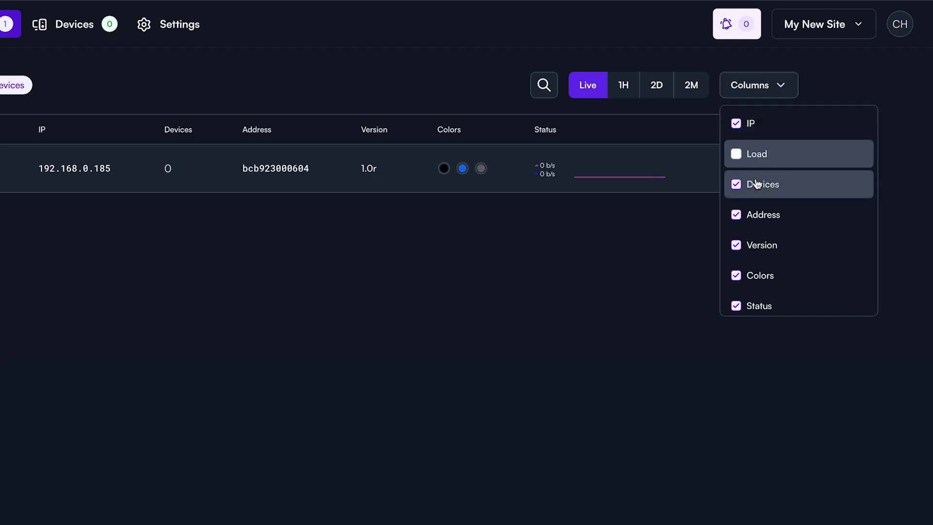
{"action": "left_click", "coordinate": [757, 182]}
{"action": "left_click", "coordinate": [758, 178]}
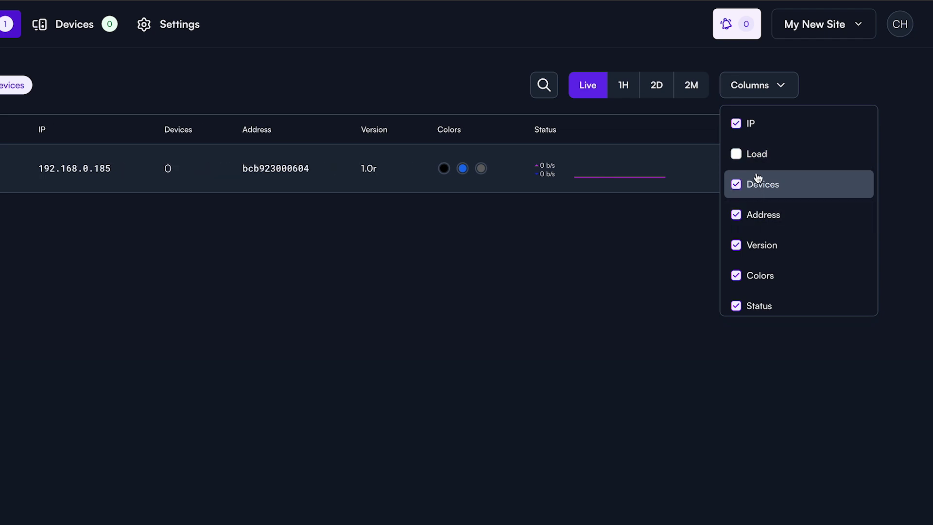
{"action": "left_click", "coordinate": [757, 155]}
{"action": "left_click", "coordinate": [776, 94]}
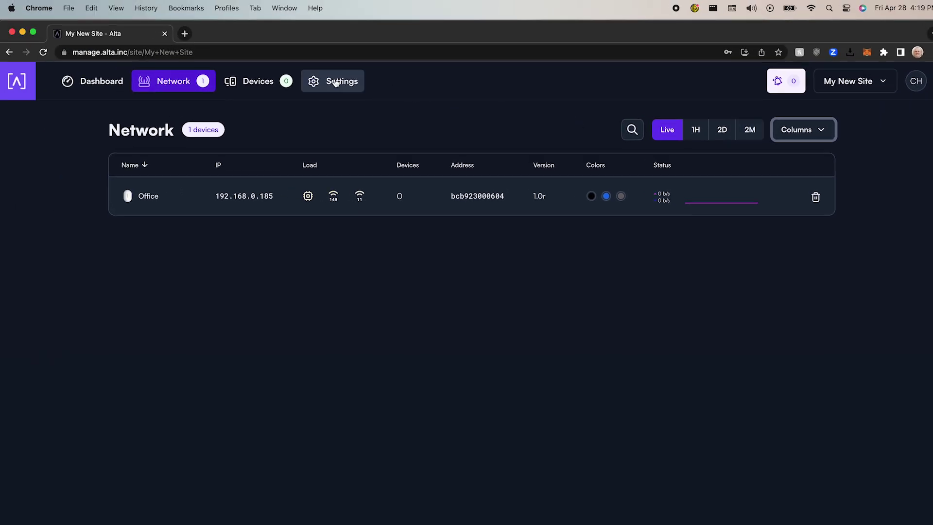
Step: Begin adding a new WiFi network from the site's Settings
{"action": "left_click", "coordinate": [335, 82]}
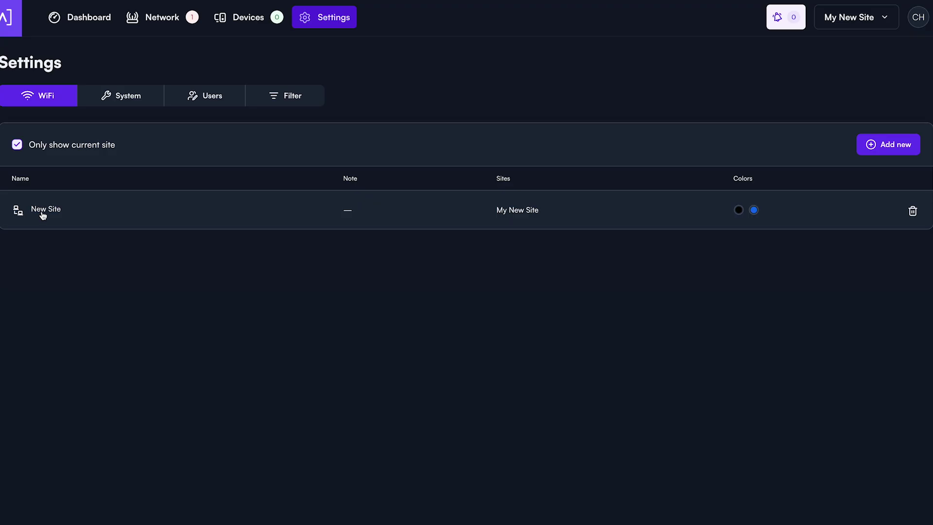
{"action": "left_click", "coordinate": [883, 153]}
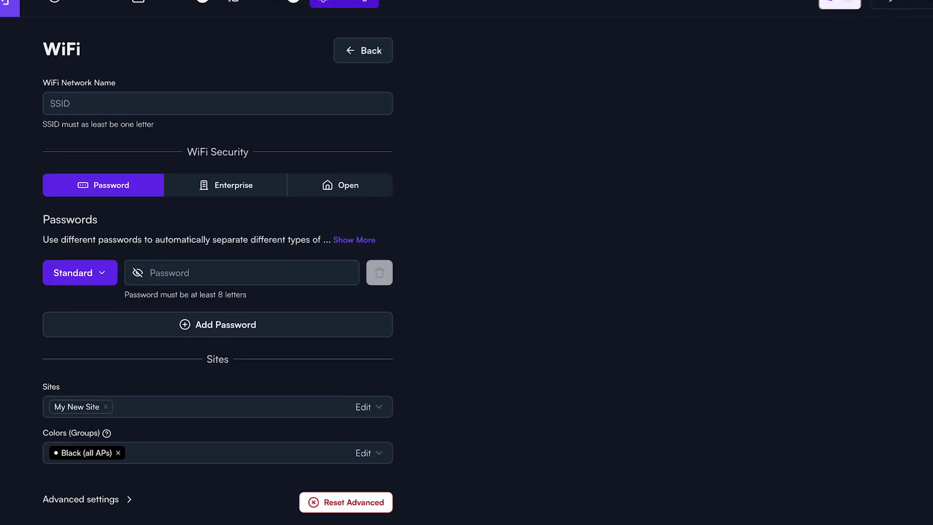
Step: Name the new WiFi SSID 'Network Name' and show the password type descriptions
{"action": "left_click", "coordinate": [283, 85]}
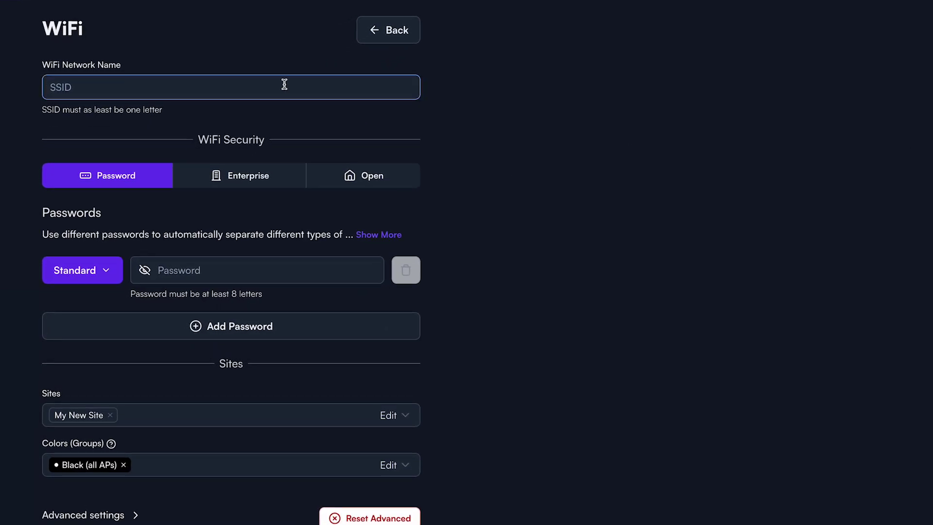
{"action": "type", "text": "Network Name"}
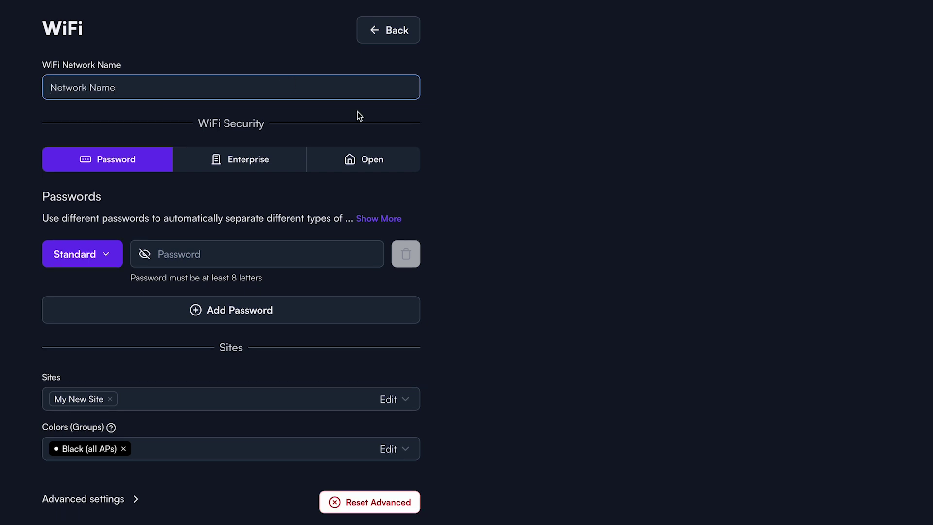
{"action": "left_click", "coordinate": [365, 219]}
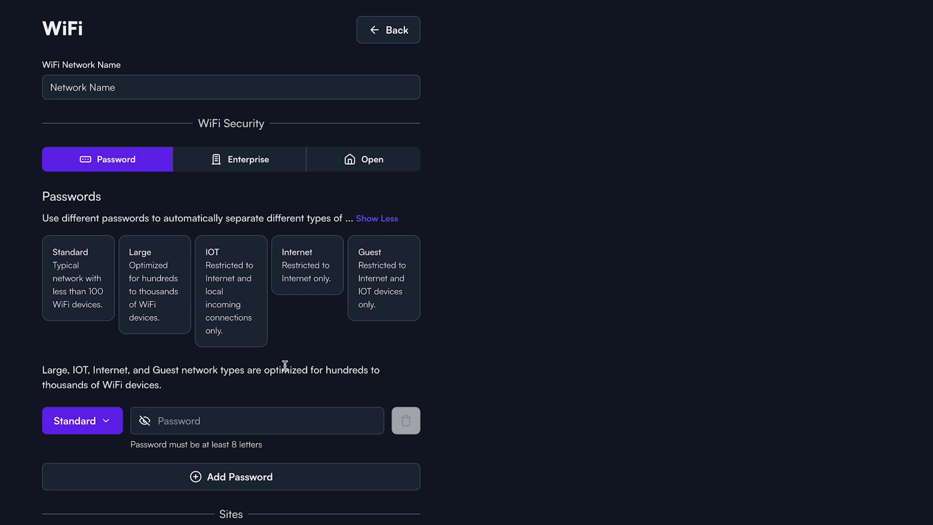
{"action": "scroll", "coordinate": [284, 366], "scroll_direction": "down", "scroll_amount": 2}
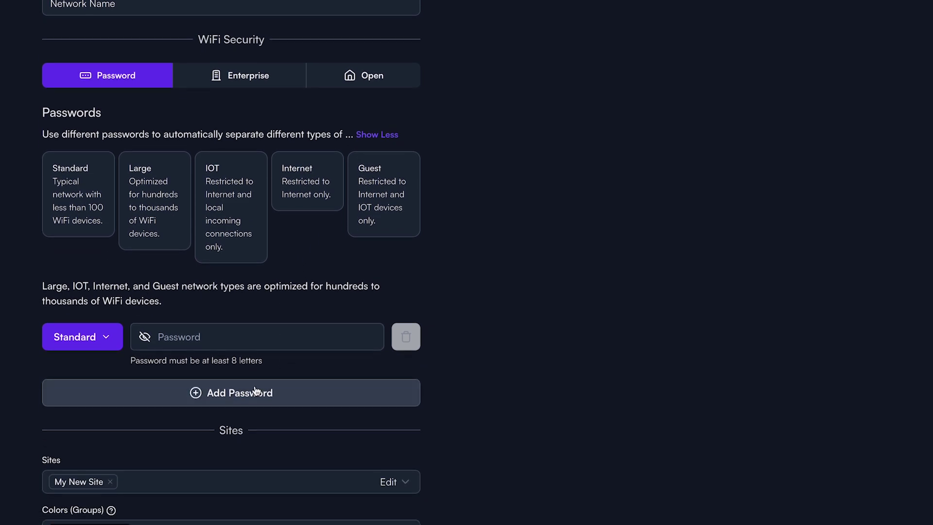
Step: Add four more password entries and make the second one the Large type
{"action": "left_click", "coordinate": [256, 391]}
{"action": "left_click", "coordinate": [253, 428]}
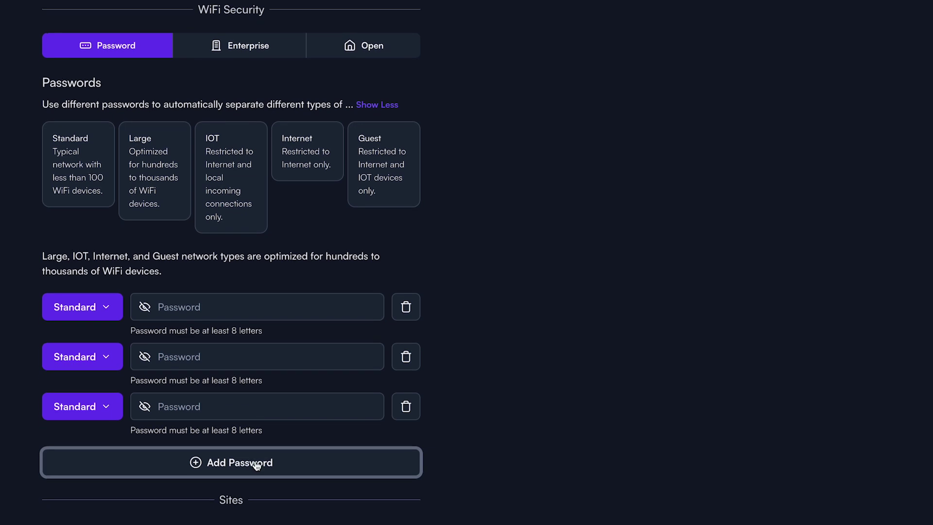
{"action": "left_click", "coordinate": [256, 465]}
{"action": "left_click", "coordinate": [256, 502]}
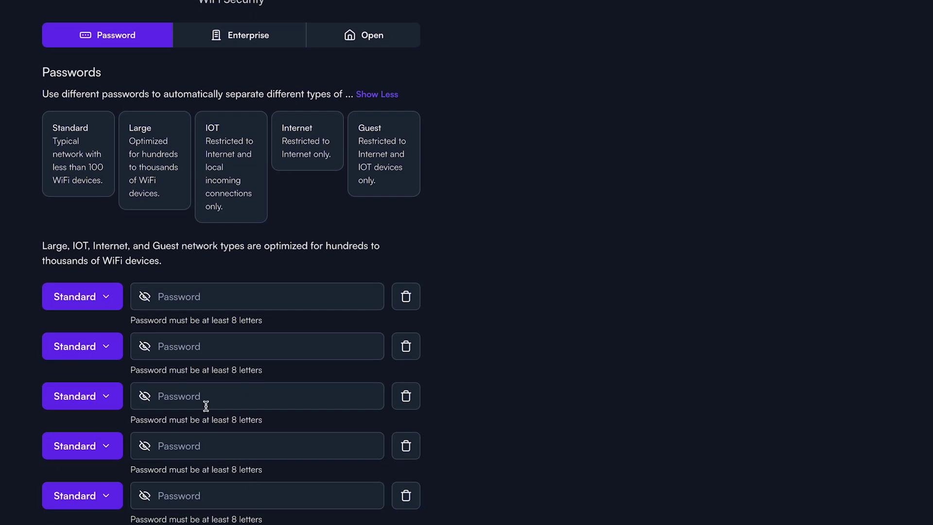
{"action": "left_click", "coordinate": [97, 346]}
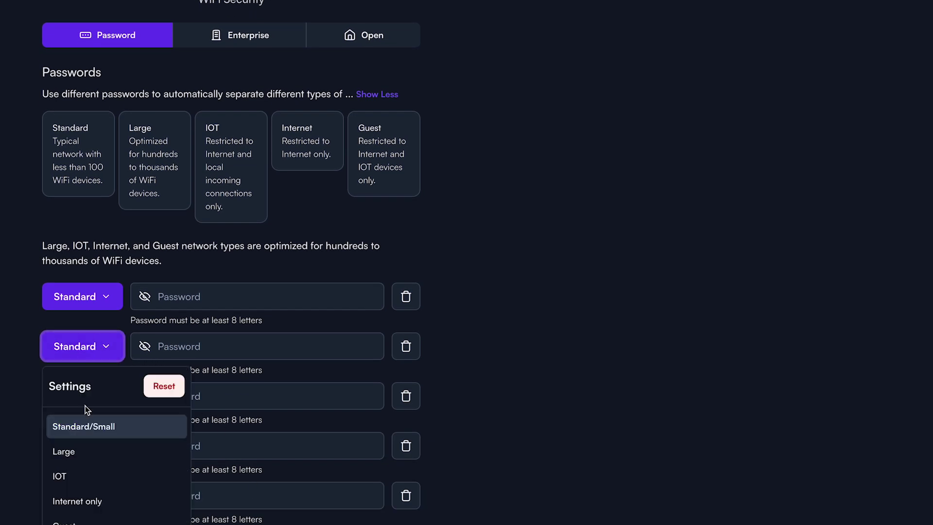
{"action": "left_click", "coordinate": [69, 460]}
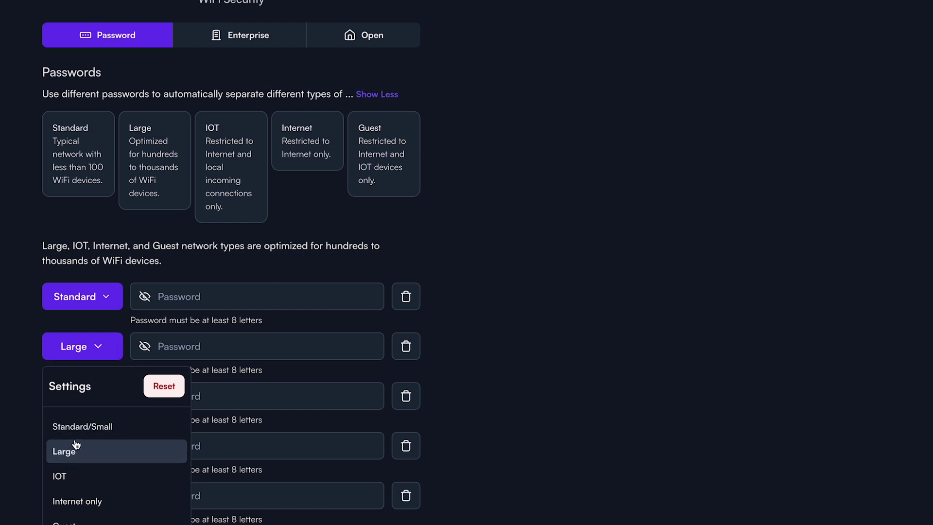
{"action": "left_click", "coordinate": [101, 357]}
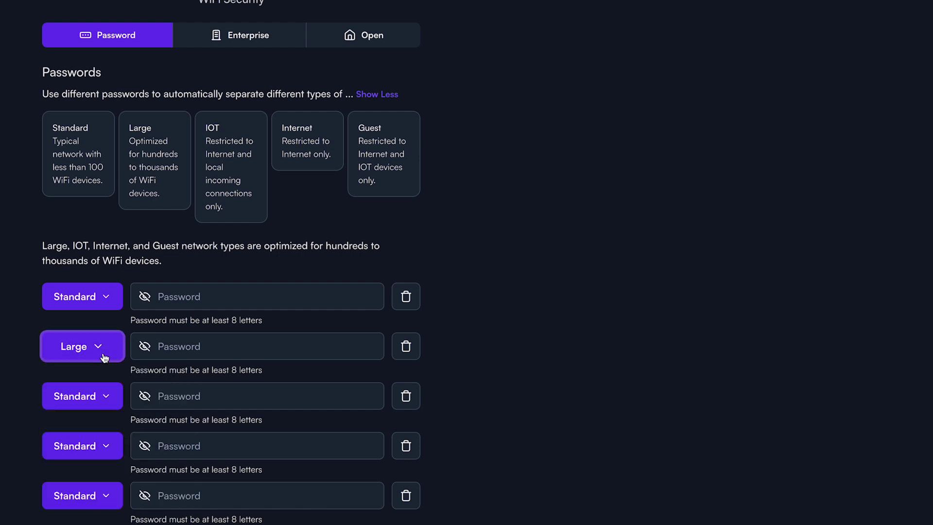
{"action": "left_click", "coordinate": [105, 394]}
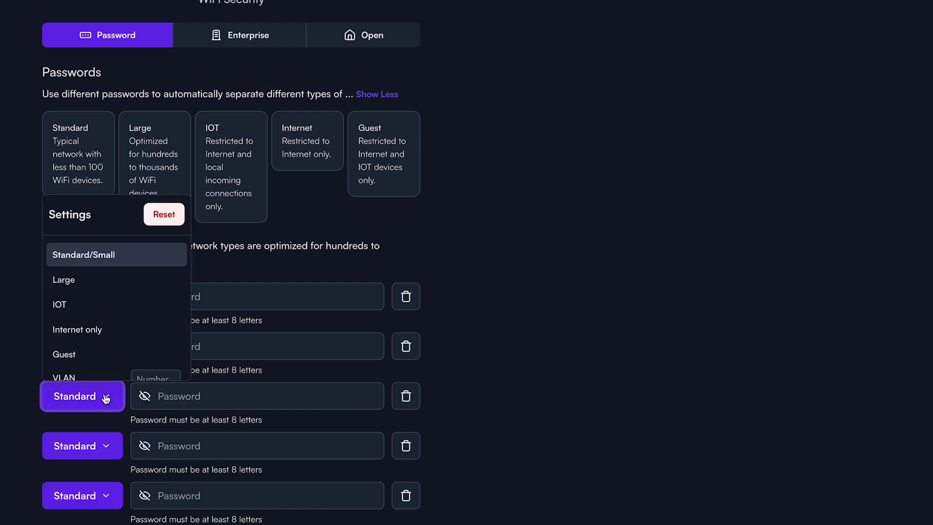
Step: Set the third, fourth and fifth passwords to IOT, Internet only and Guest
{"action": "left_click", "coordinate": [76, 313]}
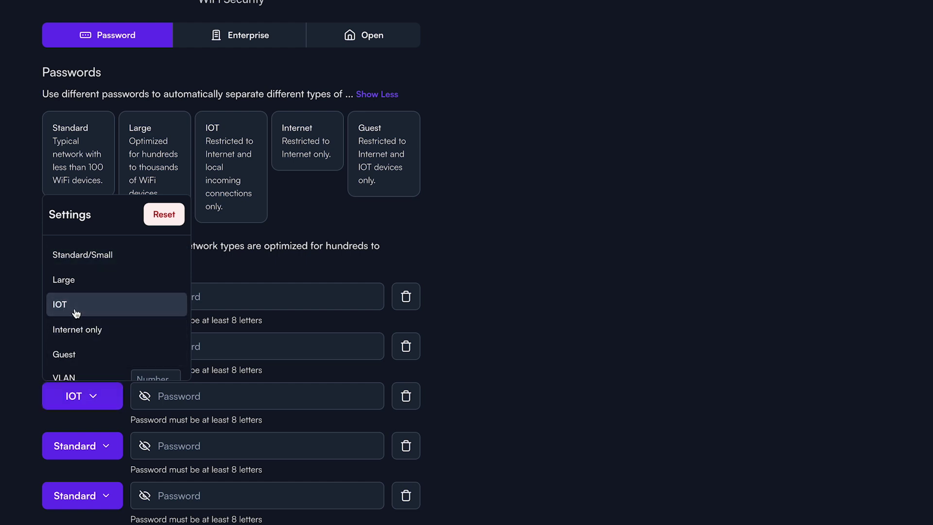
{"action": "left_click", "coordinate": [94, 451]}
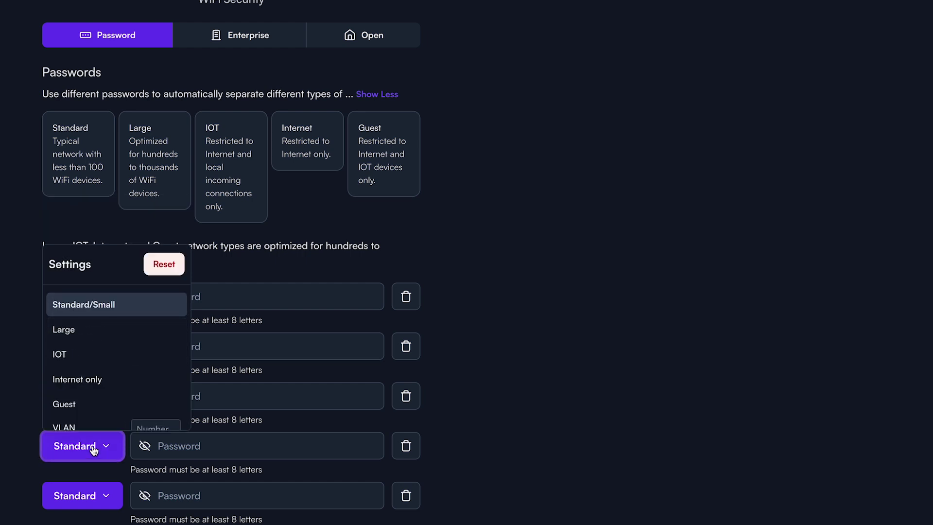
{"action": "left_click", "coordinate": [83, 388]}
{"action": "left_click", "coordinate": [102, 494]}
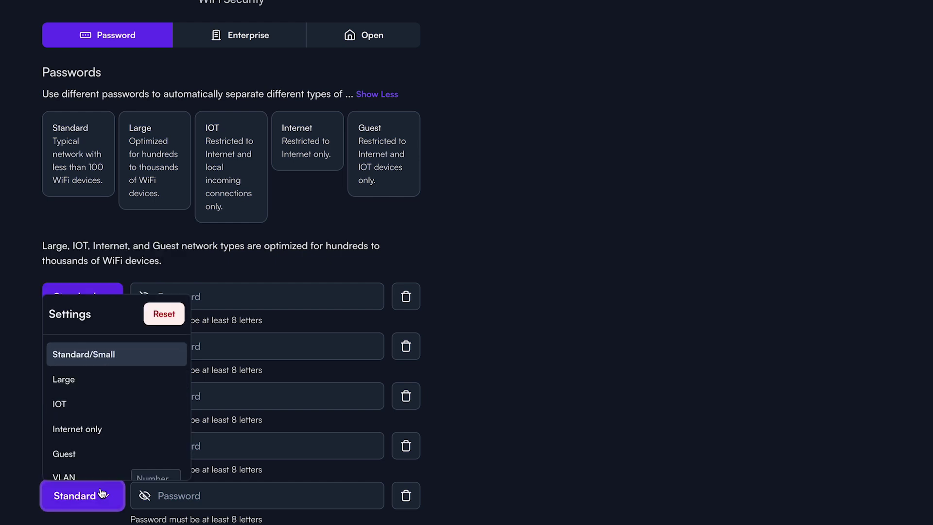
{"action": "left_click", "coordinate": [63, 454]}
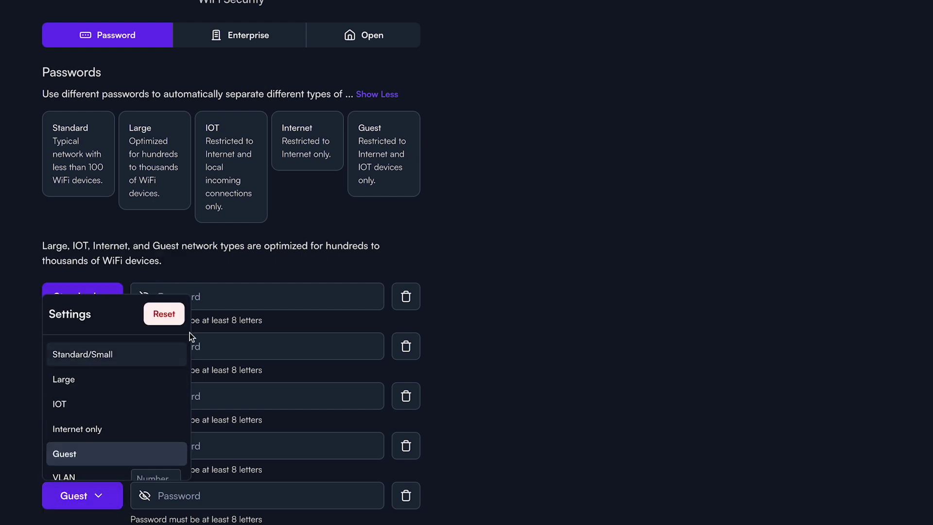
Step: Review the Guest password's type options, then close them
{"action": "left_click", "coordinate": [89, 494]}
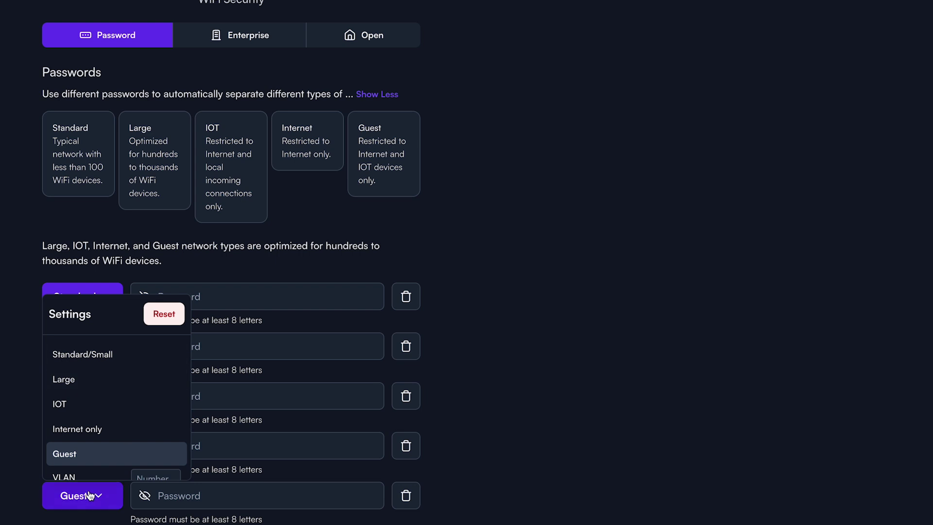
{"action": "left_click", "coordinate": [90, 494]}
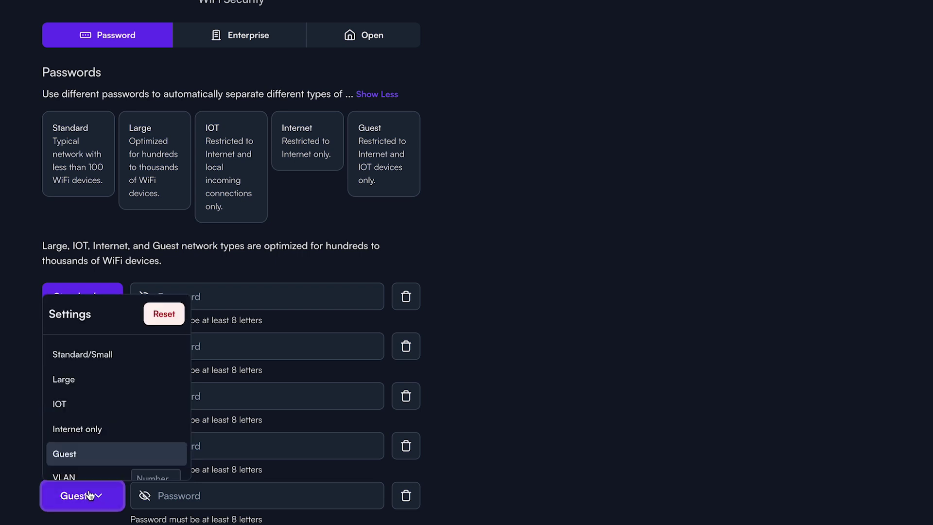
{"action": "scroll", "coordinate": [112, 415], "scroll_direction": "down", "scroll_amount": 2}
{"action": "scroll", "coordinate": [112, 415], "scroll_direction": "down", "scroll_amount": 2}
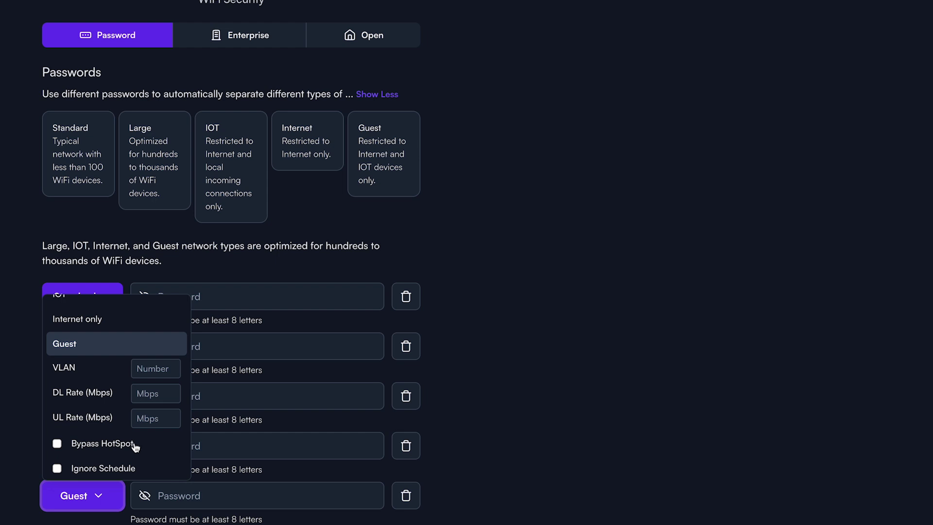
{"action": "left_click", "coordinate": [107, 496]}
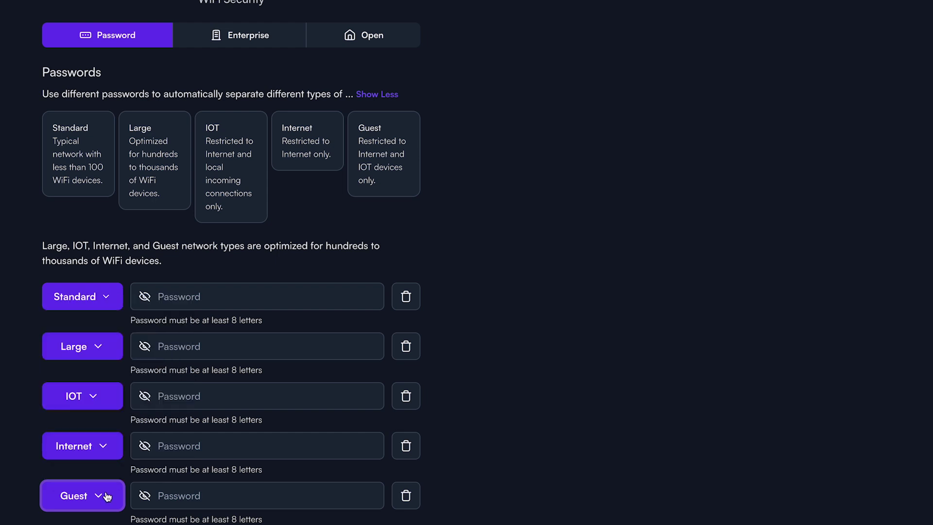
Step: Keep the WiFi's sites unchanged, add the Gray color group beside Black, and expand Advanced settings
{"action": "scroll", "coordinate": [197, 468], "scroll_direction": "down", "scroll_amount": 5}
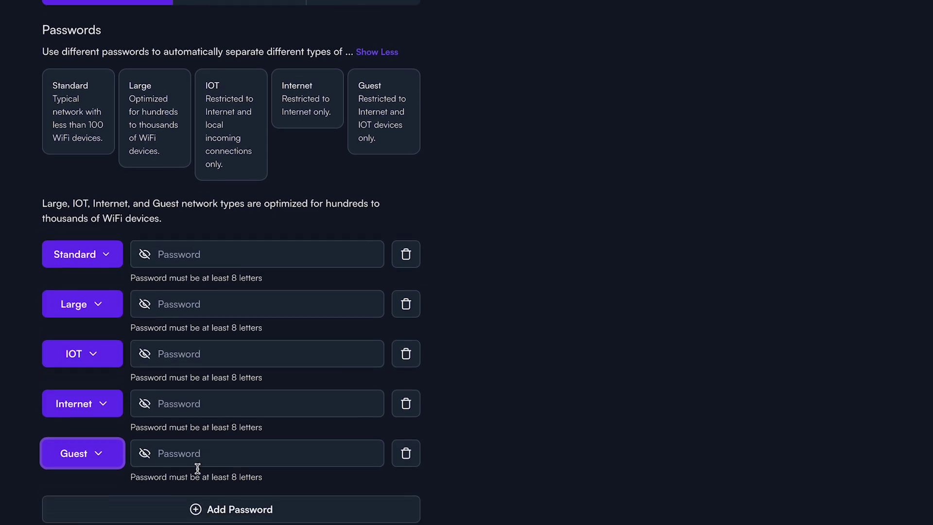
{"action": "scroll", "coordinate": [197, 469], "scroll_direction": "down", "scroll_amount": 1}
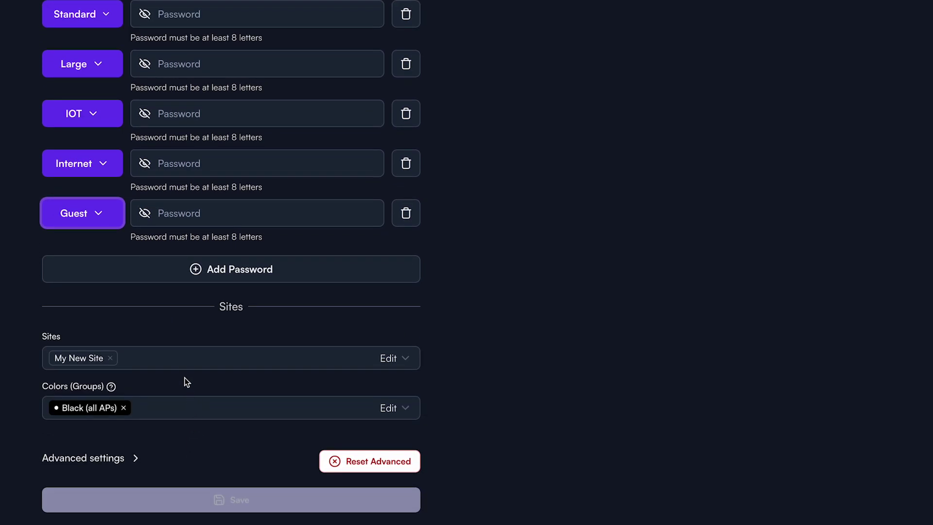
{"action": "left_click", "coordinate": [183, 358]}
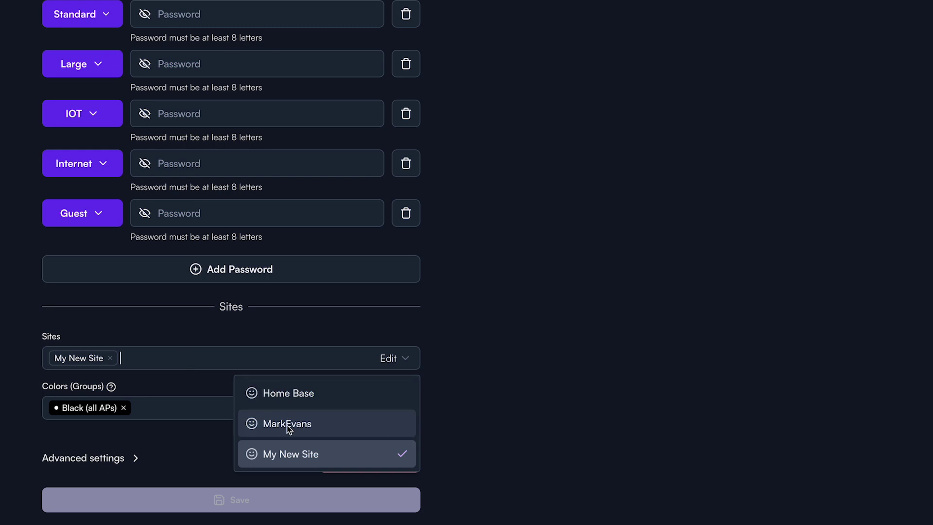
{"action": "left_click", "coordinate": [194, 354]}
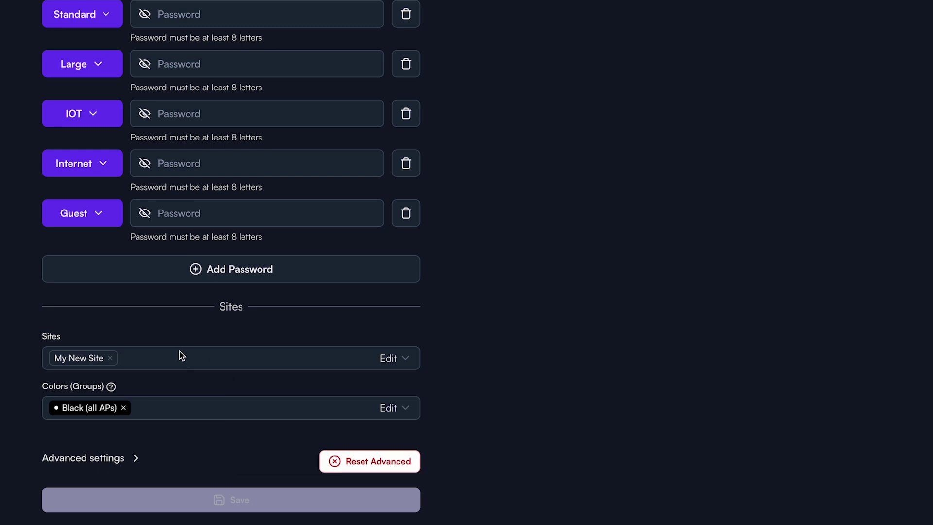
{"action": "left_click", "coordinate": [175, 408]}
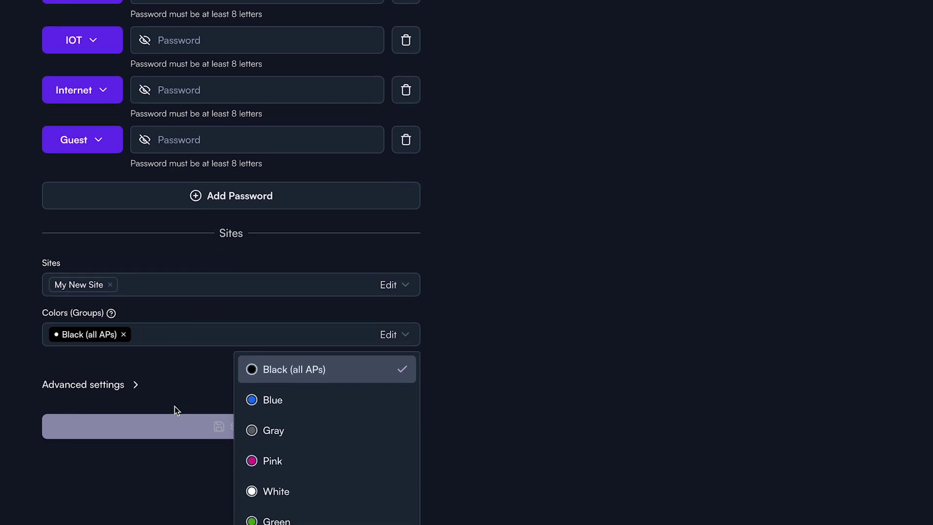
{"action": "left_click", "coordinate": [281, 434]}
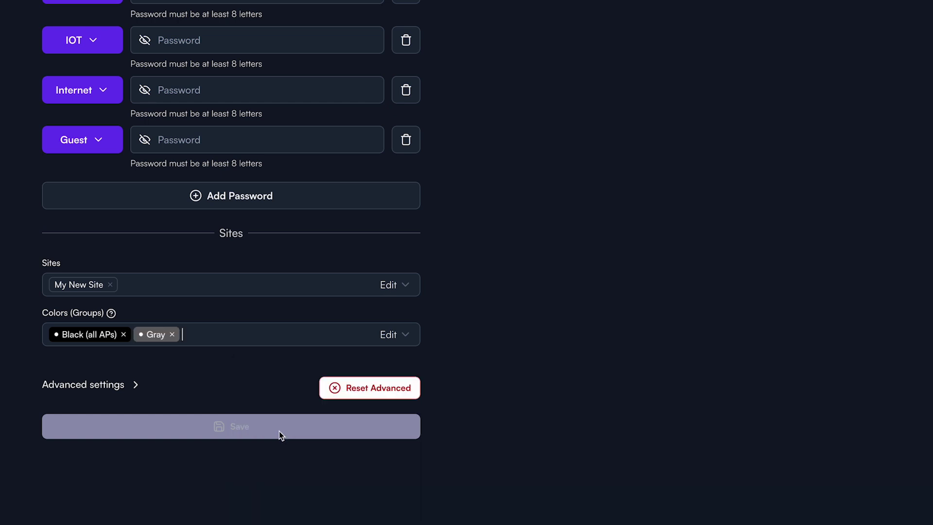
{"action": "left_click", "coordinate": [121, 385]}
{"action": "scroll", "coordinate": [205, 381], "scroll_direction": "down", "scroll_amount": 5}
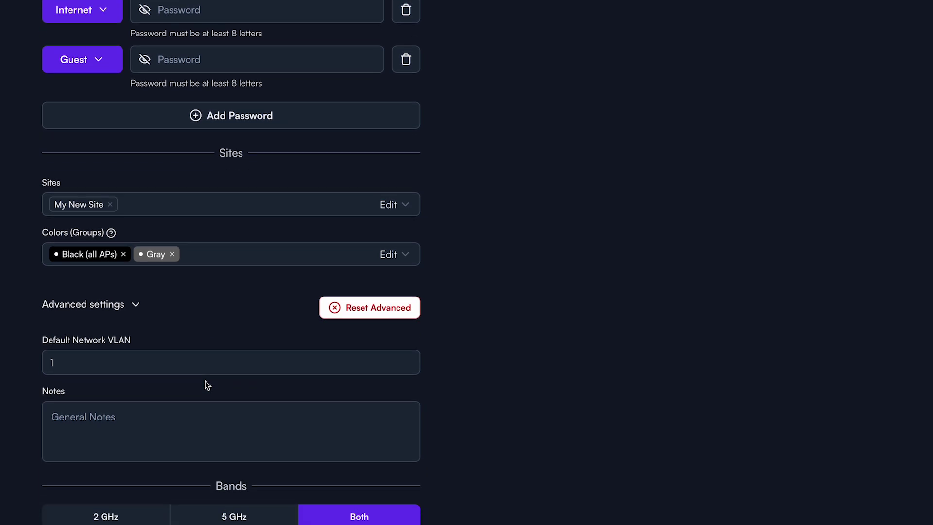
Step: Schedule the SSID to turn off 8:15–11:45 on all seven days, allowing down-time access requests
{"action": "scroll", "coordinate": [205, 381], "scroll_direction": "down", "scroll_amount": 5}
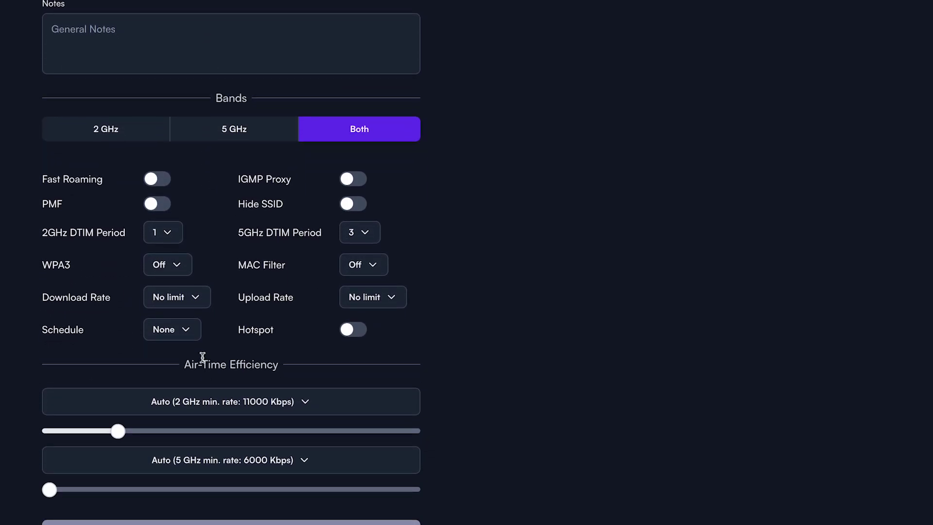
{"action": "left_click", "coordinate": [184, 337]}
{"action": "left_click", "coordinate": [180, 419]}
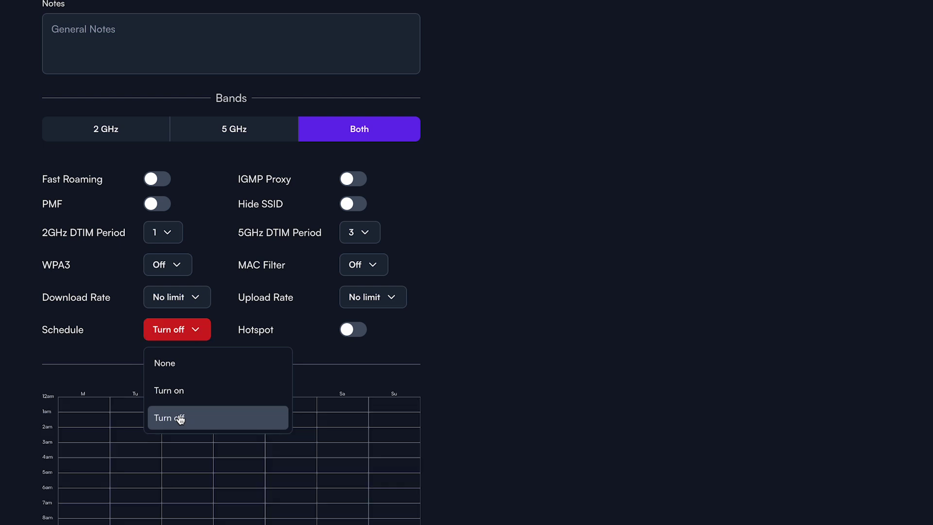
{"action": "scroll", "coordinate": [433, 370], "scroll_direction": "down", "scroll_amount": 5}
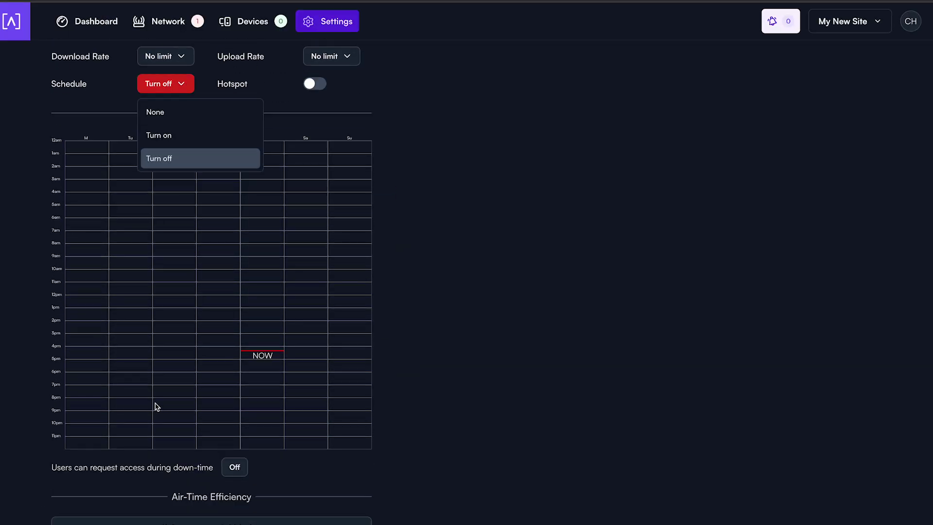
{"action": "left_click_drag", "start_coordinate": [92, 404], "coordinate": [357, 456]}
{"action": "left_click", "coordinate": [232, 470]}
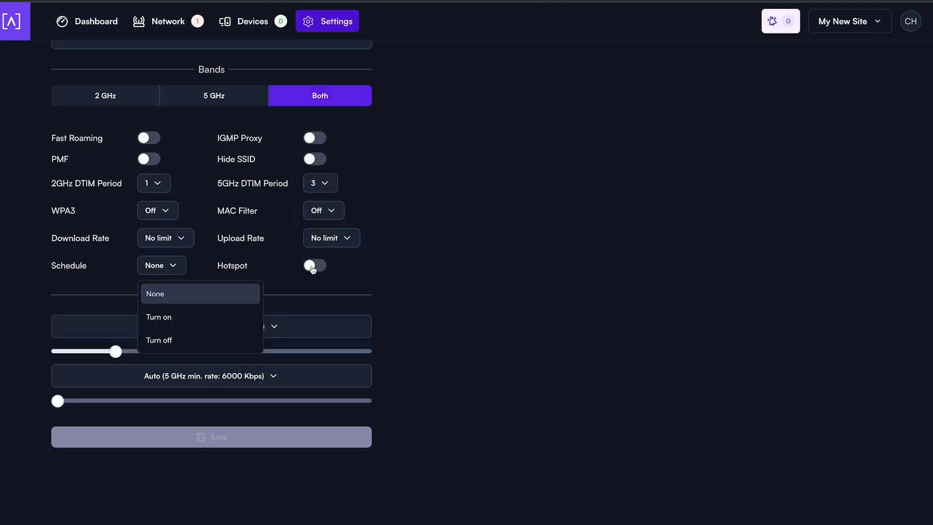
Step: Enable the SSID's hotspot and set it to use an External portal
{"action": "left_click", "coordinate": [314, 266]}
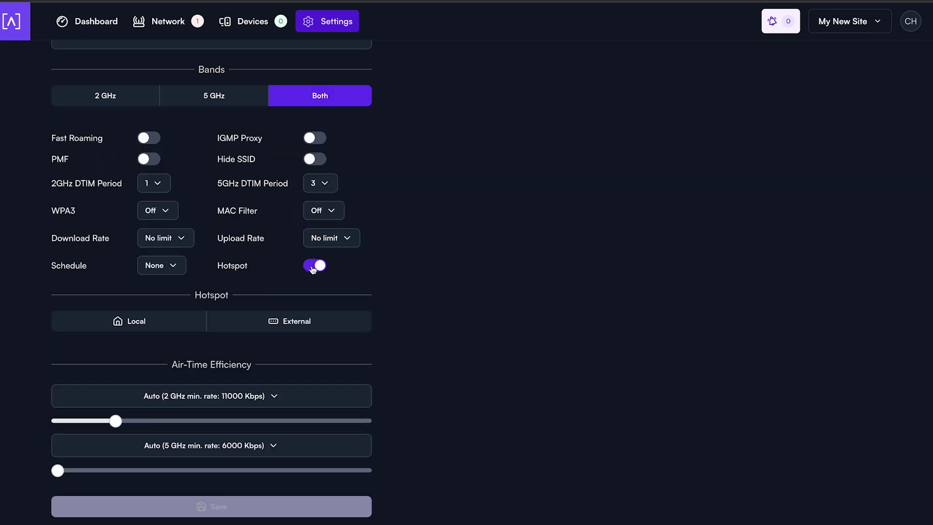
{"action": "scroll", "coordinate": [312, 269], "scroll_direction": "down", "scroll_amount": 1}
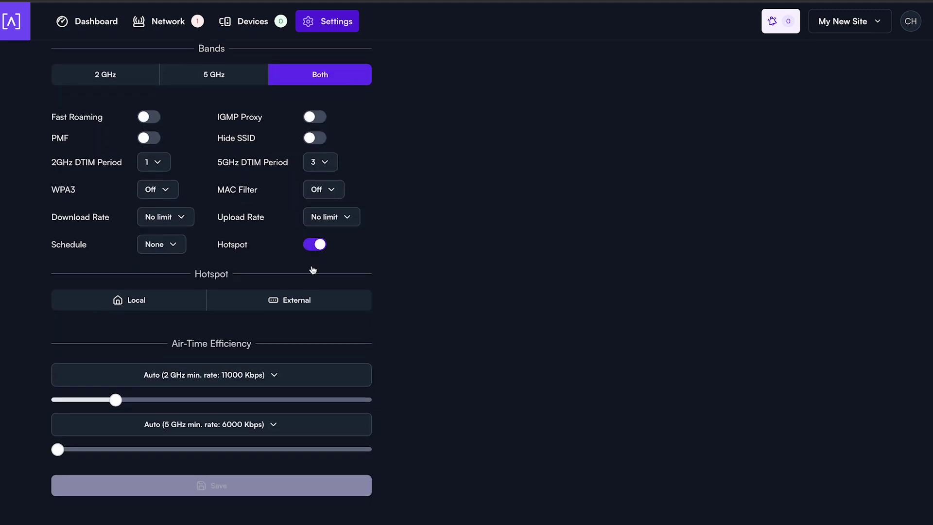
{"action": "left_click", "coordinate": [153, 297]}
{"action": "scroll", "coordinate": [153, 298], "scroll_direction": "down", "scroll_amount": 4}
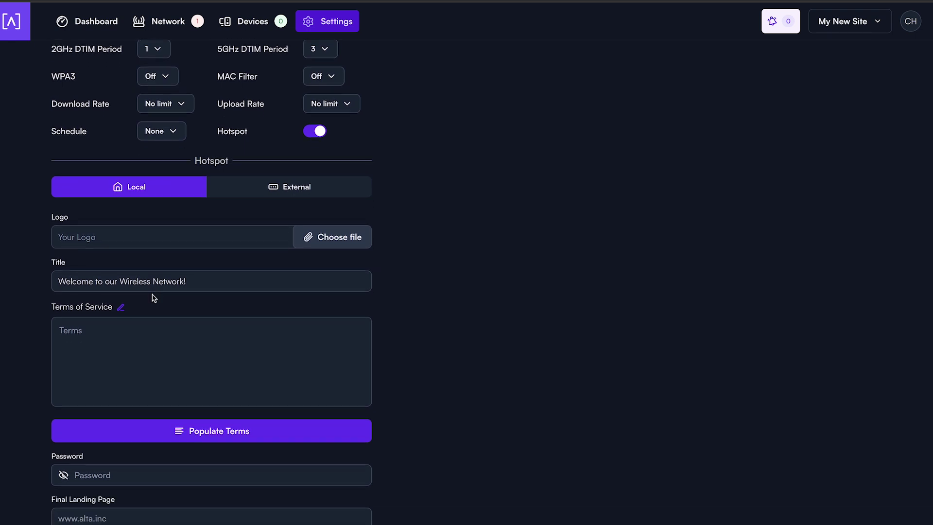
{"action": "left_click", "coordinate": [317, 90]}
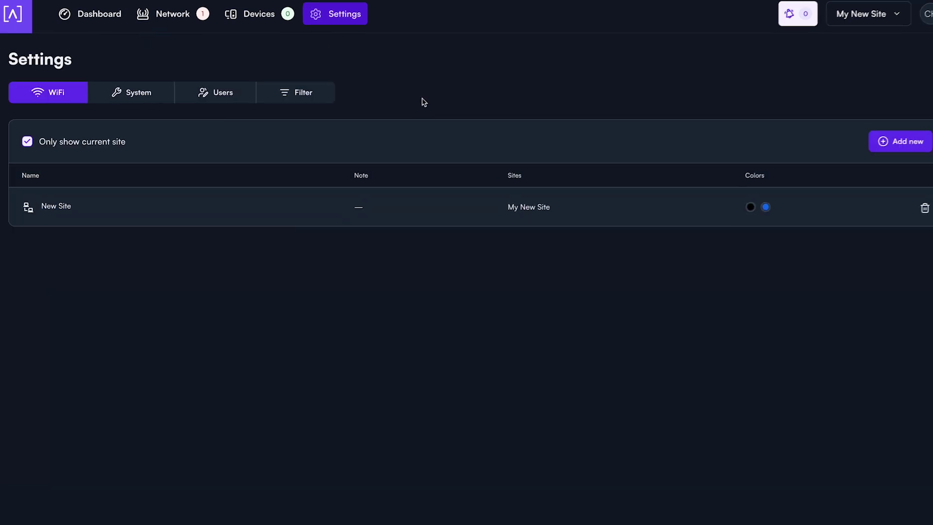
Step: Review the System LED color, timezone (America/Denver), WiFi signal and theme options without changing them
{"action": "left_click", "coordinate": [145, 92]}
{"action": "left_click", "coordinate": [340, 126]}
{"action": "left_click", "coordinate": [493, 134]}
{"action": "left_click", "coordinate": [235, 221]}
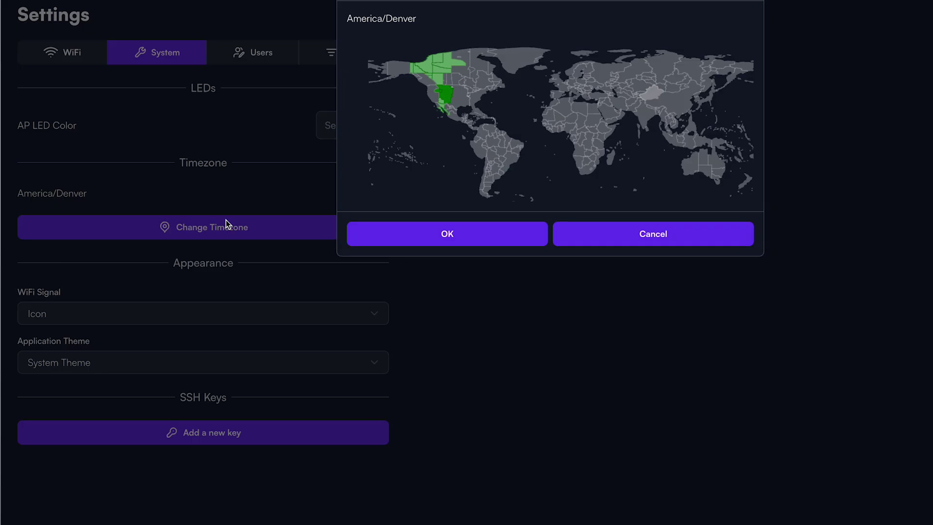
{"action": "left_click", "coordinate": [563, 234]}
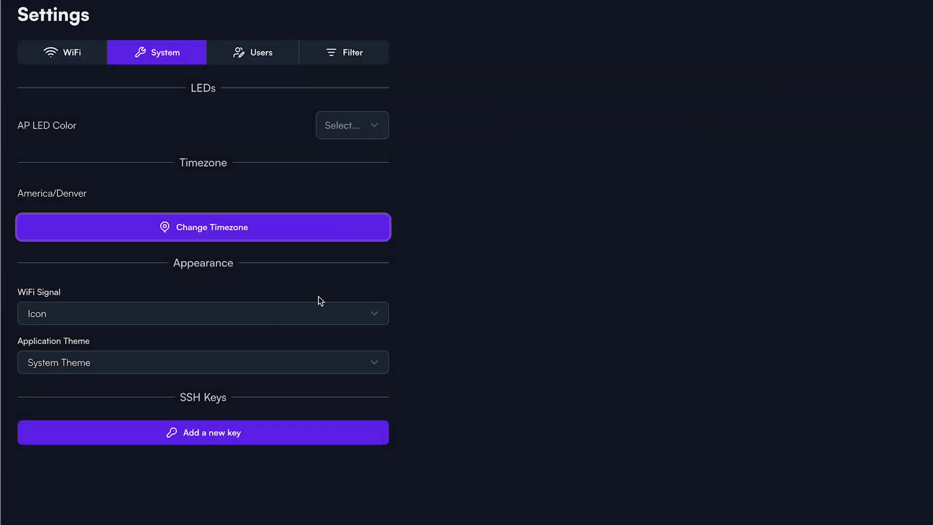
{"action": "left_click", "coordinate": [259, 316]}
{"action": "left_click", "coordinate": [498, 317]}
{"action": "left_click", "coordinate": [345, 362]}
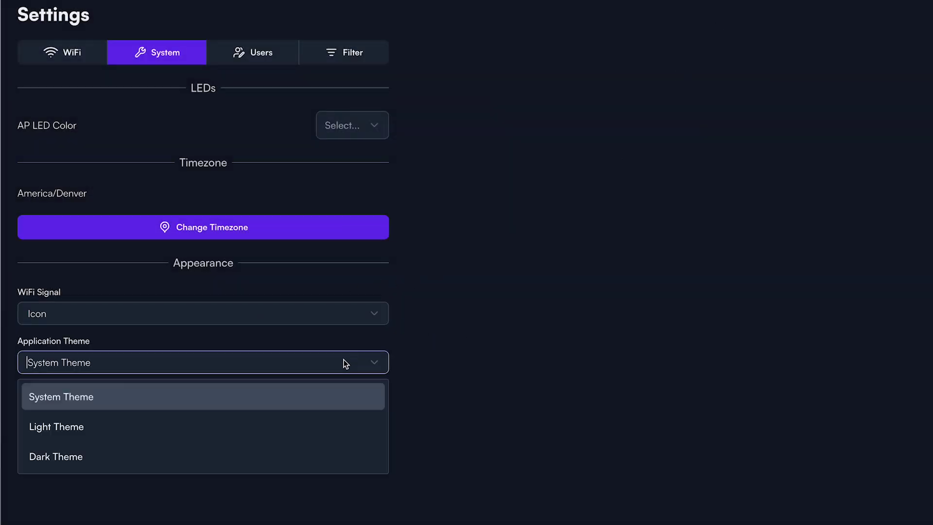
{"action": "left_click", "coordinate": [561, 354]}
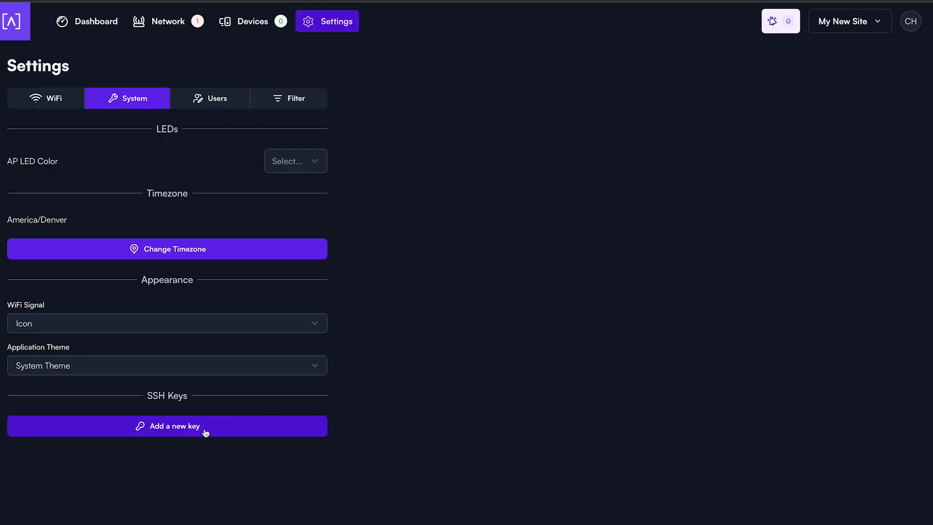
Step: View the site's users and start inviting a new user
{"action": "left_click", "coordinate": [206, 98]}
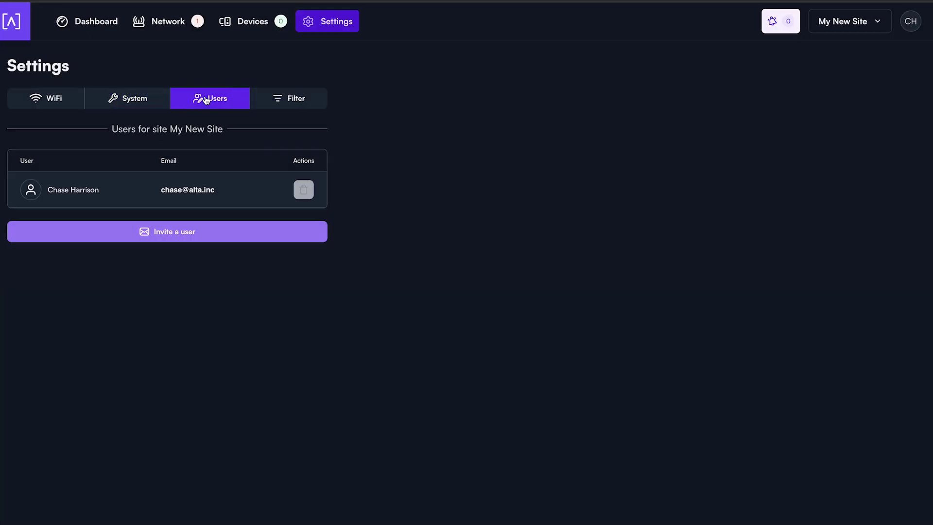
{"action": "left_click", "coordinate": [186, 233]}
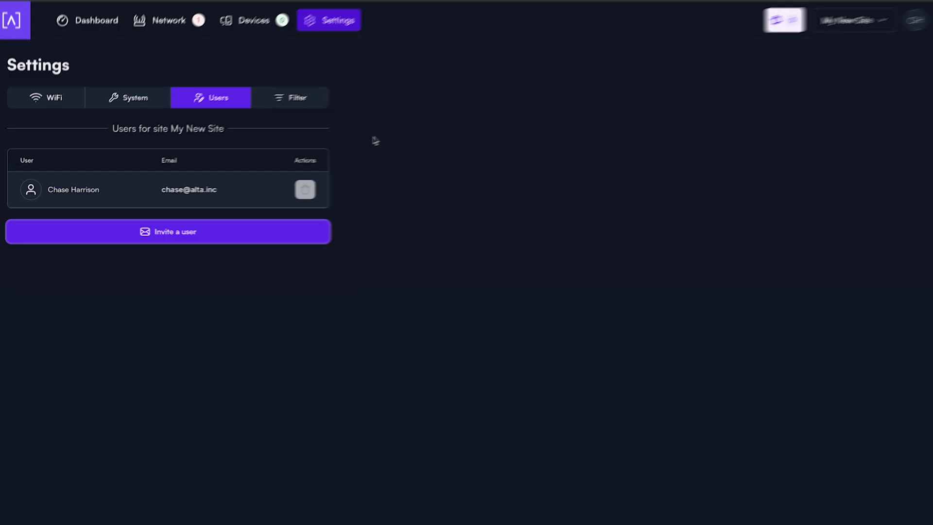
{"action": "left_click", "coordinate": [293, 103]}
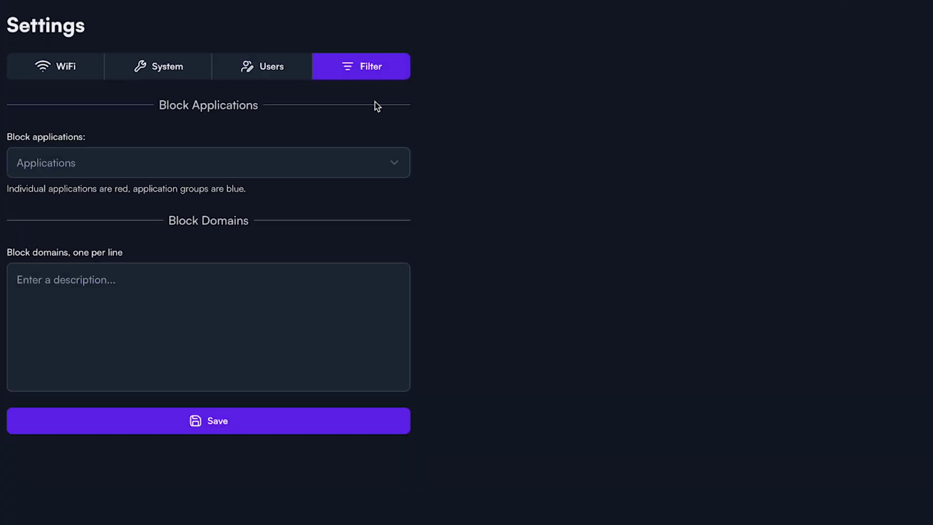
Step: Block the Activision app, the Chat application group and the domain tiktok.com, then save the filter
{"action": "left_click", "coordinate": [397, 162]}
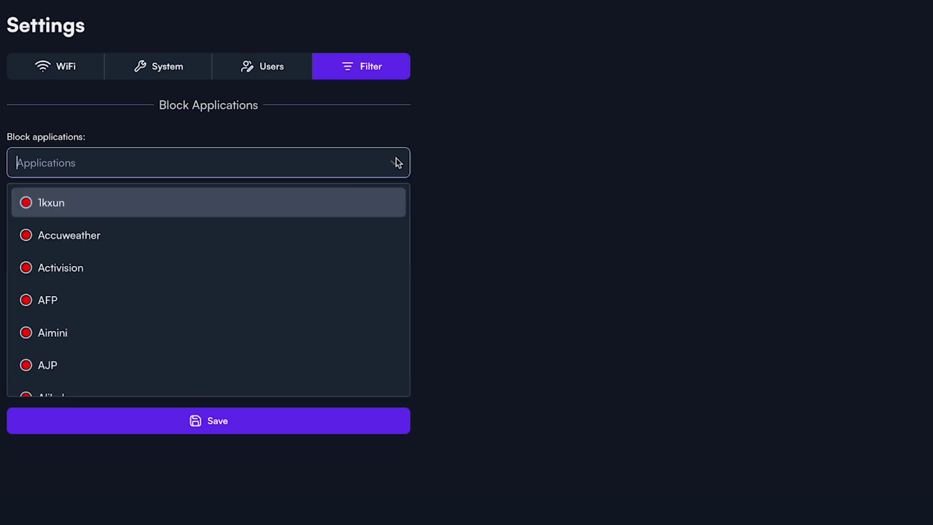
{"action": "left_click", "coordinate": [159, 269]}
{"action": "scroll", "coordinate": [158, 267], "scroll_direction": "down", "scroll_amount": 15}
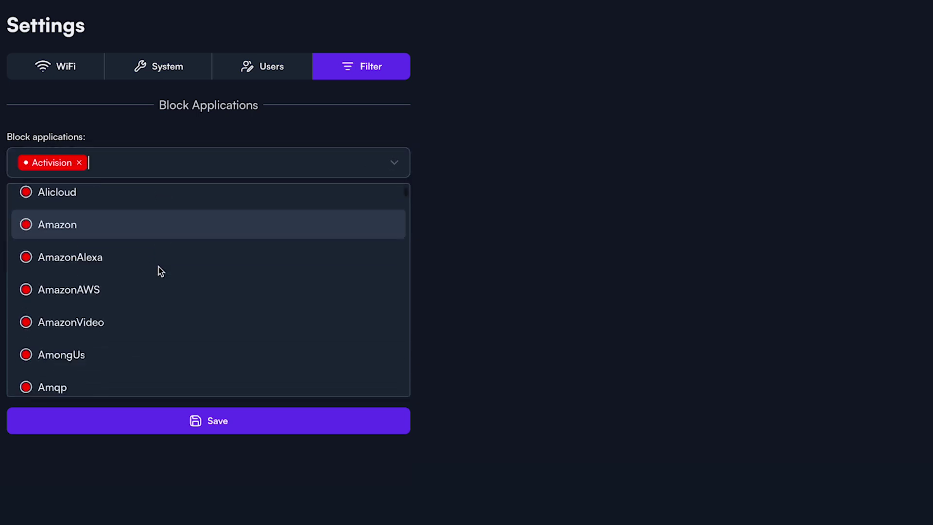
{"action": "scroll", "coordinate": [158, 267], "scroll_direction": "down", "scroll_amount": 5}
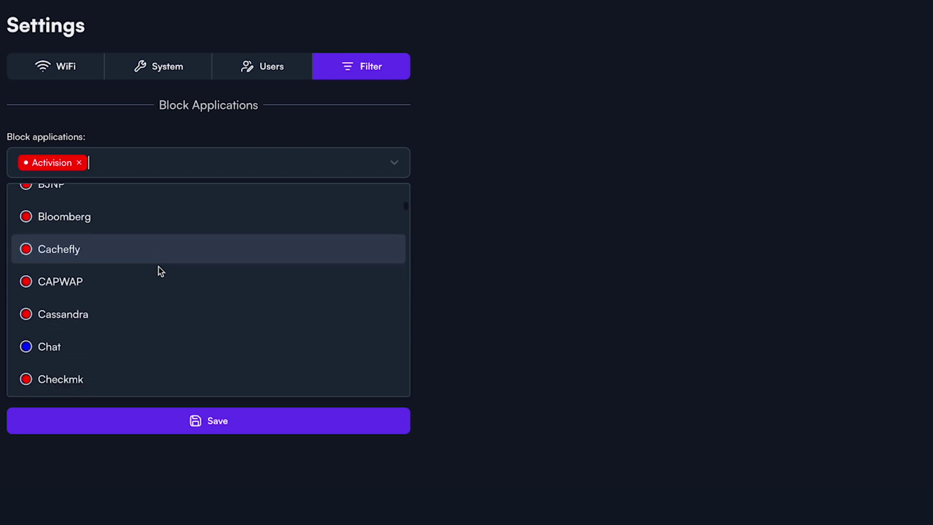
{"action": "left_click", "coordinate": [74, 309]}
{"action": "key", "text": "Escape"}
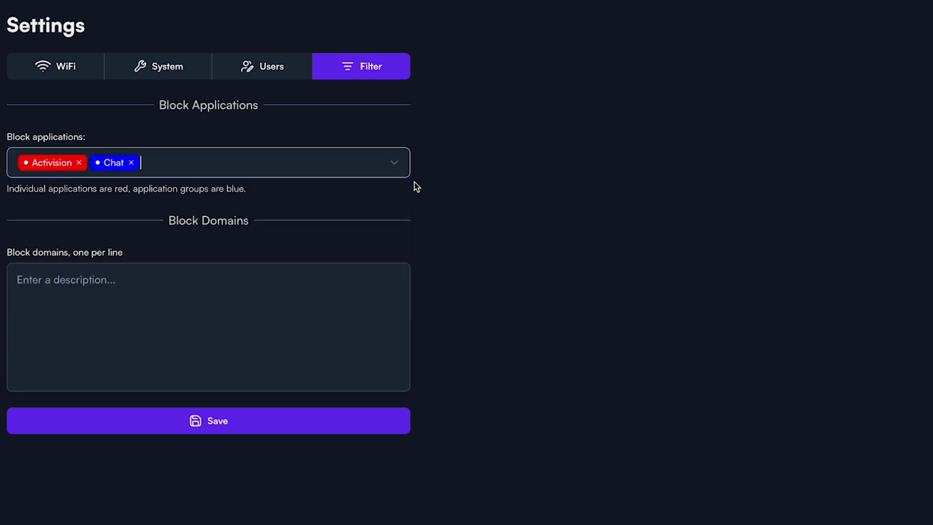
{"action": "left_click", "coordinate": [166, 319]}
{"action": "type", "text": "tiktok.com"}
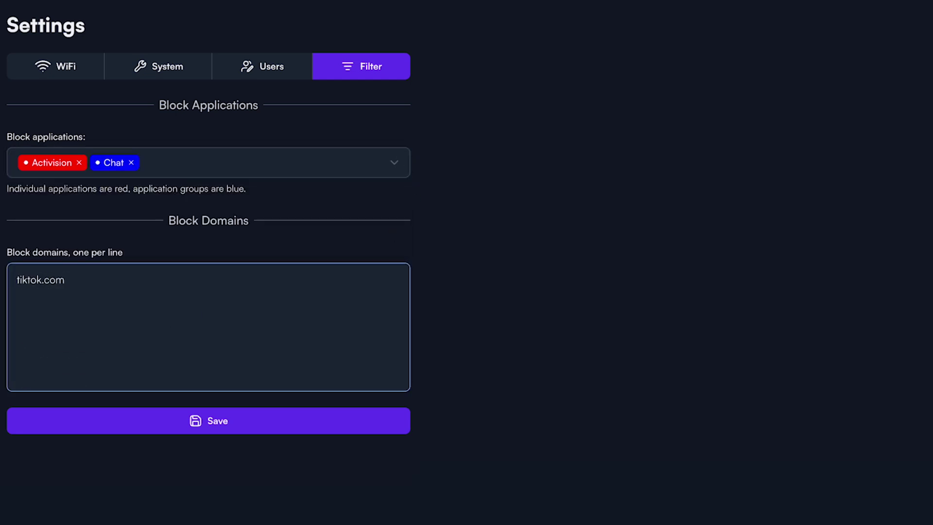
{"action": "left_click", "coordinate": [293, 428]}
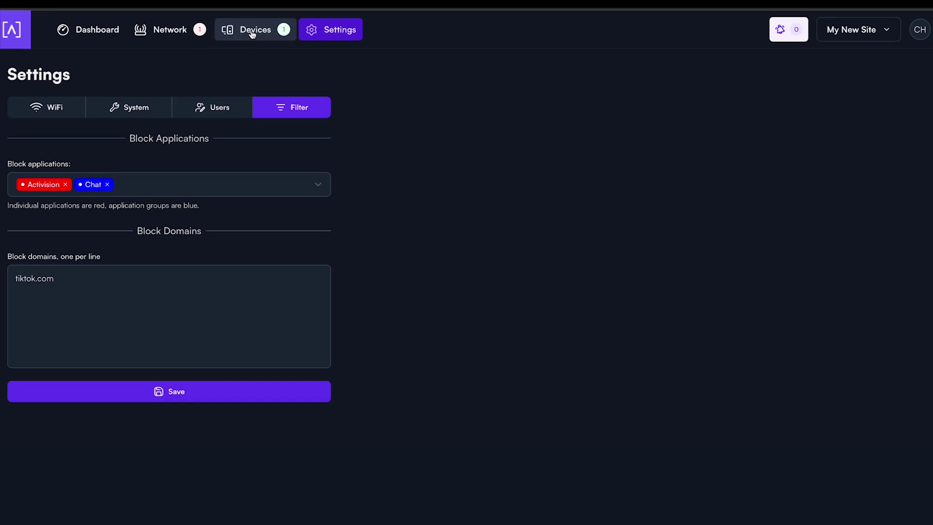
{"action": "left_click", "coordinate": [267, 17]}
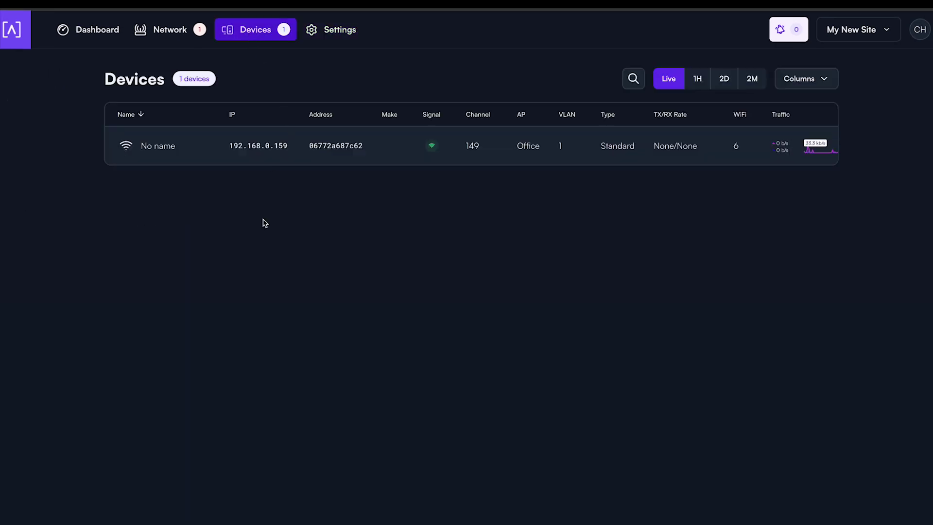
Step: Rename the unnamed client device to the owner's iPhone name
{"action": "left_click", "coordinate": [171, 146]}
{"action": "type", "text": "Chase's iPhone"}
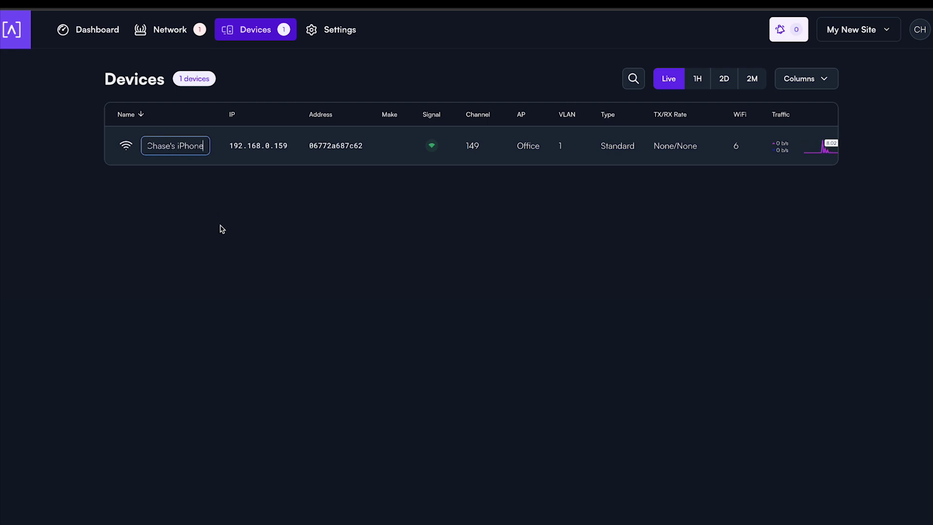
{"action": "left_click", "coordinate": [223, 228]}
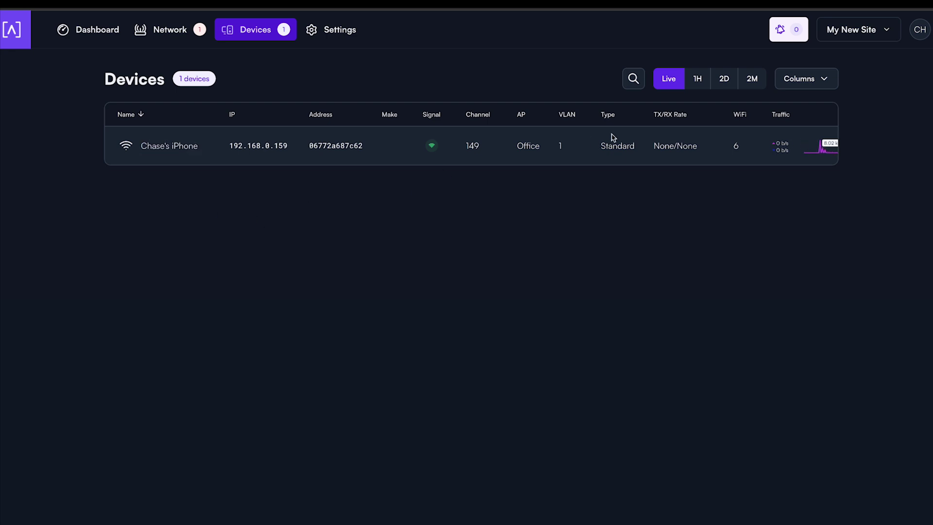
Step: Check the Devices list column visibility options without changing them
{"action": "left_click", "coordinate": [833, 80]}
{"action": "scroll", "coordinate": [832, 146], "scroll_direction": "down", "scroll_amount": 3}
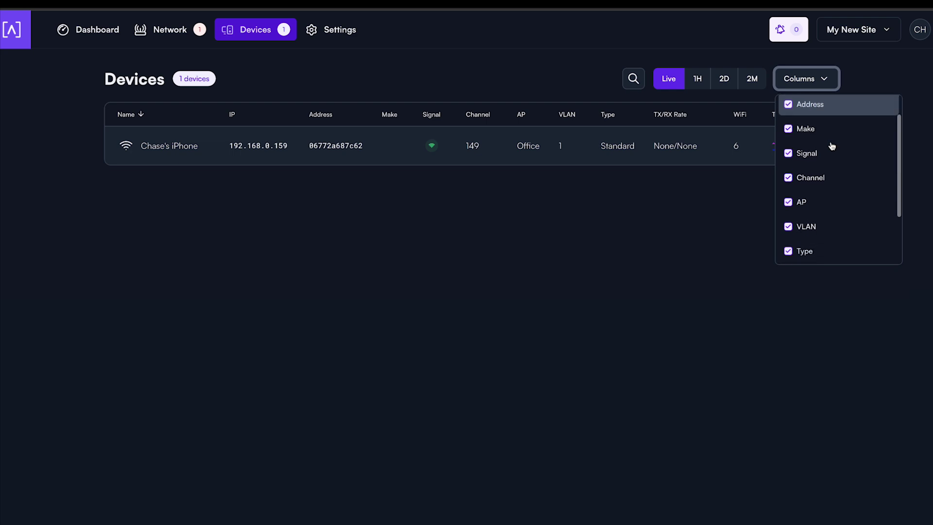
{"action": "scroll", "coordinate": [831, 146], "scroll_direction": "up", "scroll_amount": 3}
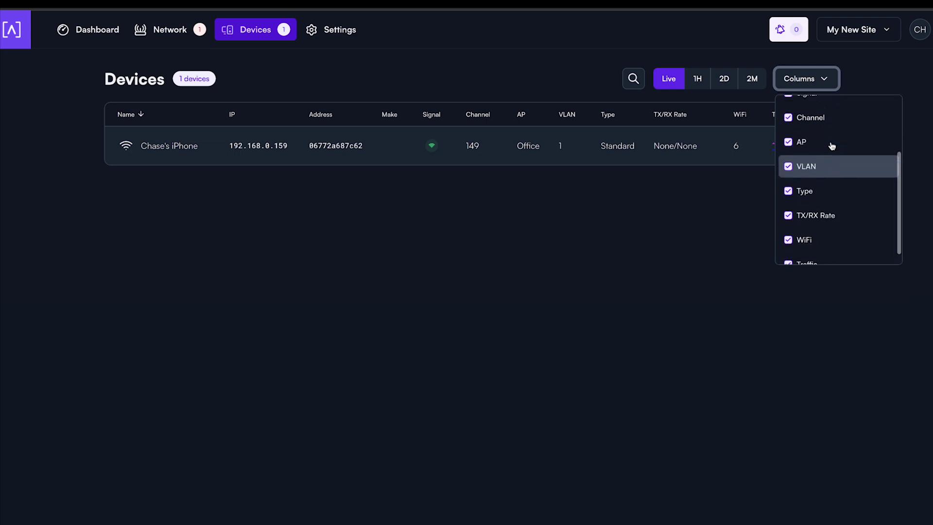
{"action": "left_click", "coordinate": [832, 82]}
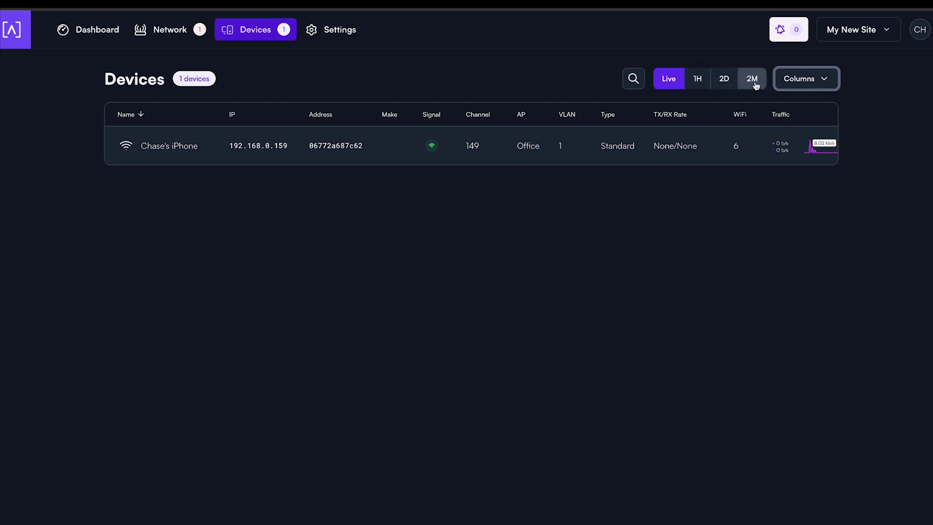
Step: Inspect the device's settings panel and network type choices, then close it unchanged
{"action": "left_click", "coordinate": [126, 146]}
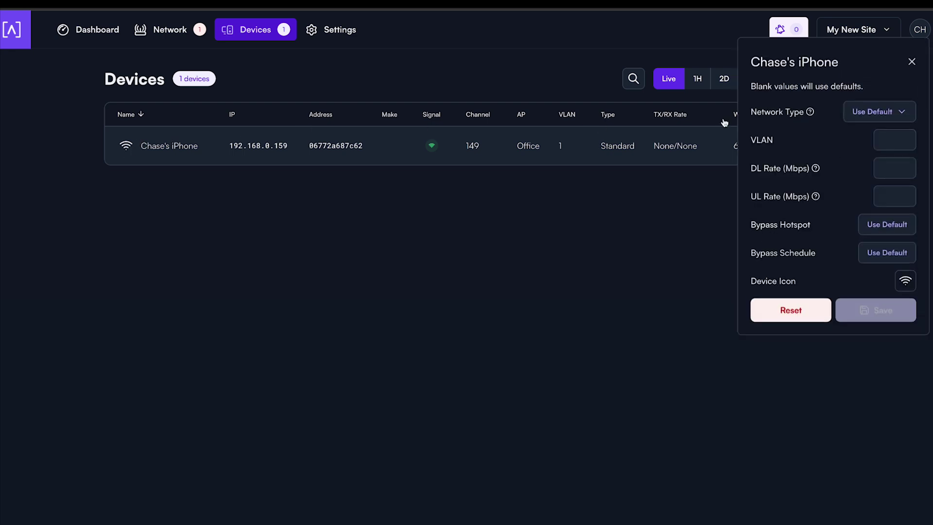
{"action": "left_click", "coordinate": [878, 112]}
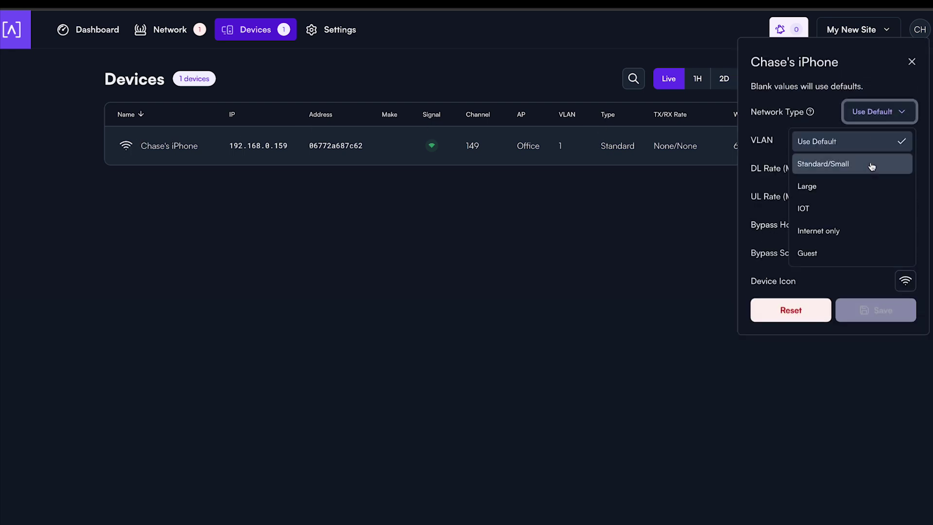
{"action": "left_click", "coordinate": [903, 113]}
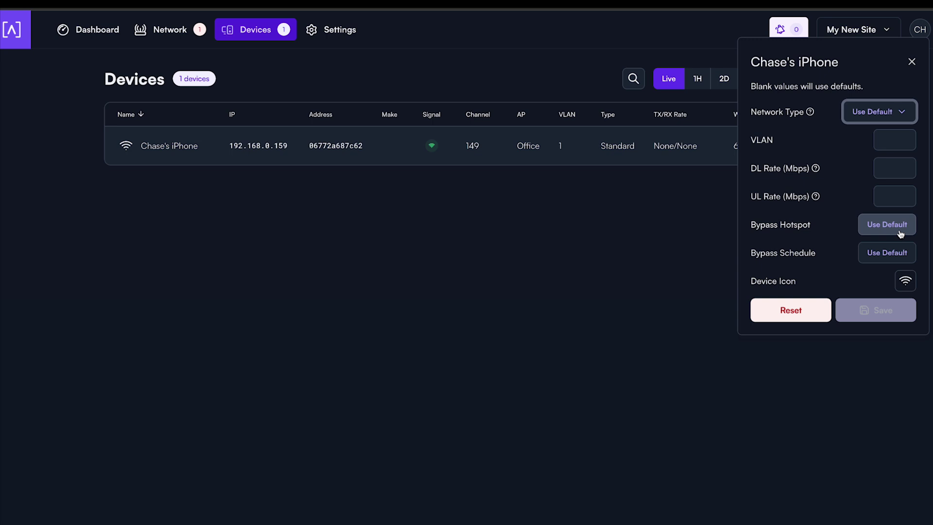
{"action": "left_click", "coordinate": [911, 61]}
Step: Open My Account from the CH avatar menu, then return to the Dashboard
{"action": "left_click", "coordinate": [919, 30]}
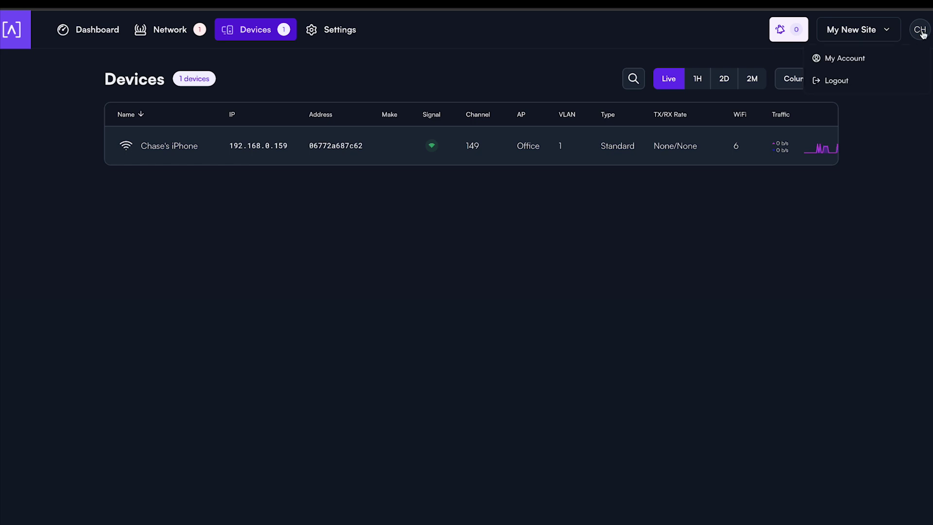
{"action": "left_click", "coordinate": [858, 59]}
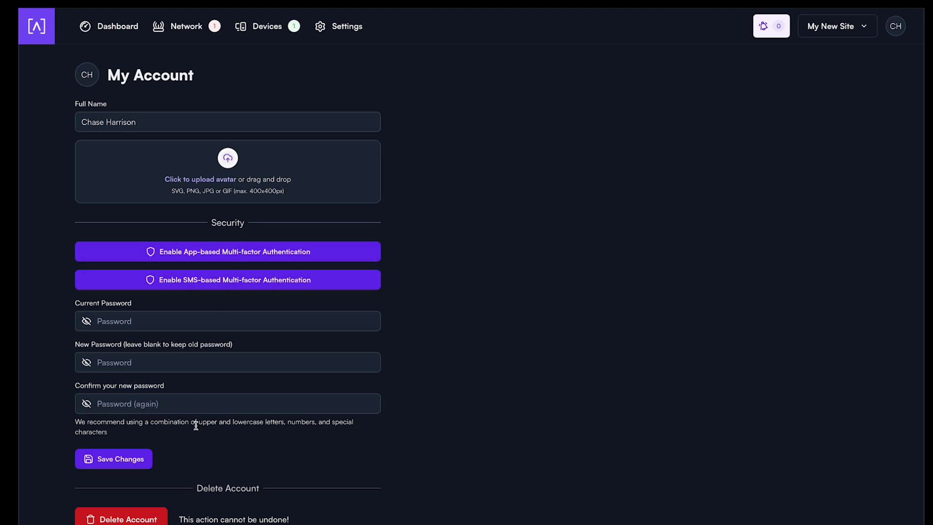
{"action": "left_click", "coordinate": [114, 27]}
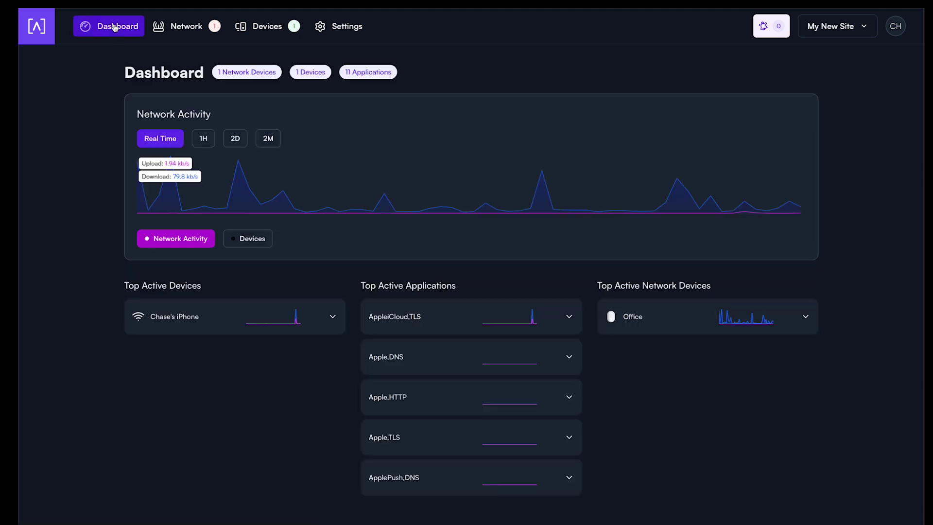